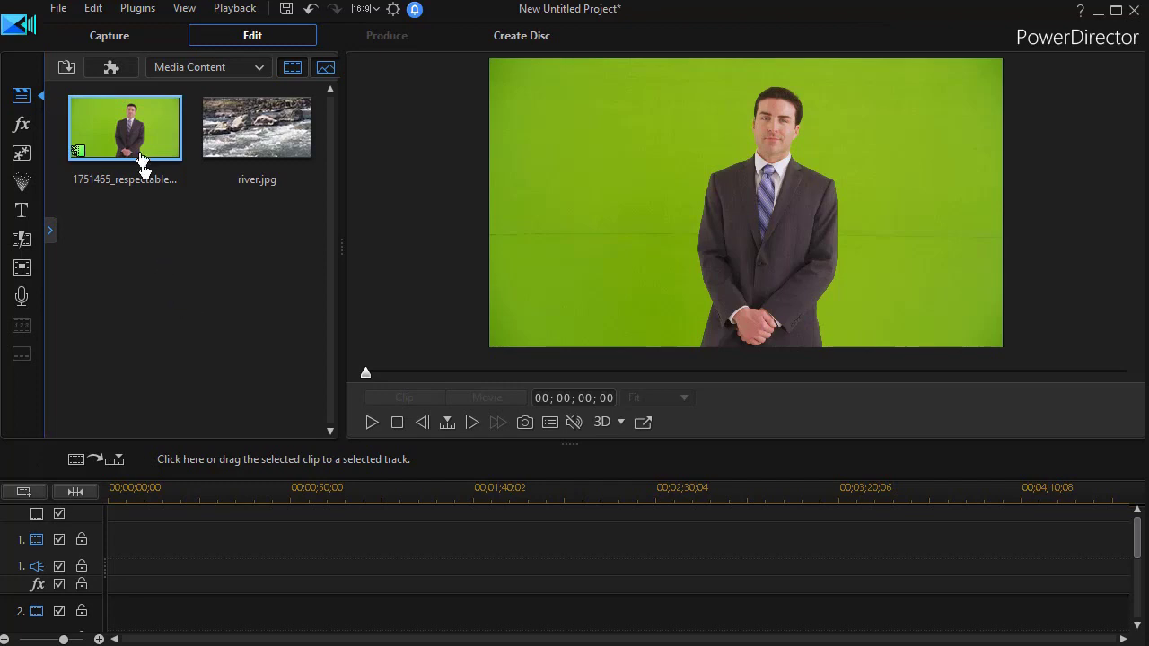
- Drop the green-screen presenter clip onto video track 2 and open it in PiP Designer
left_click_drag(160, 134, 113, 604)
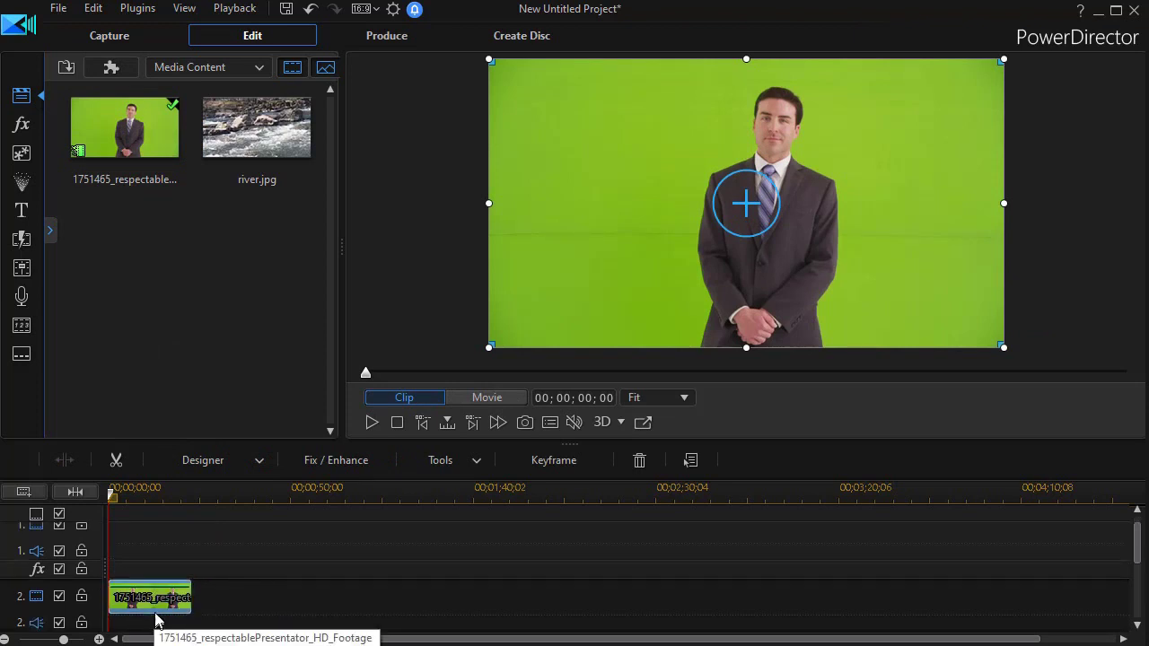
double_click(159, 615)
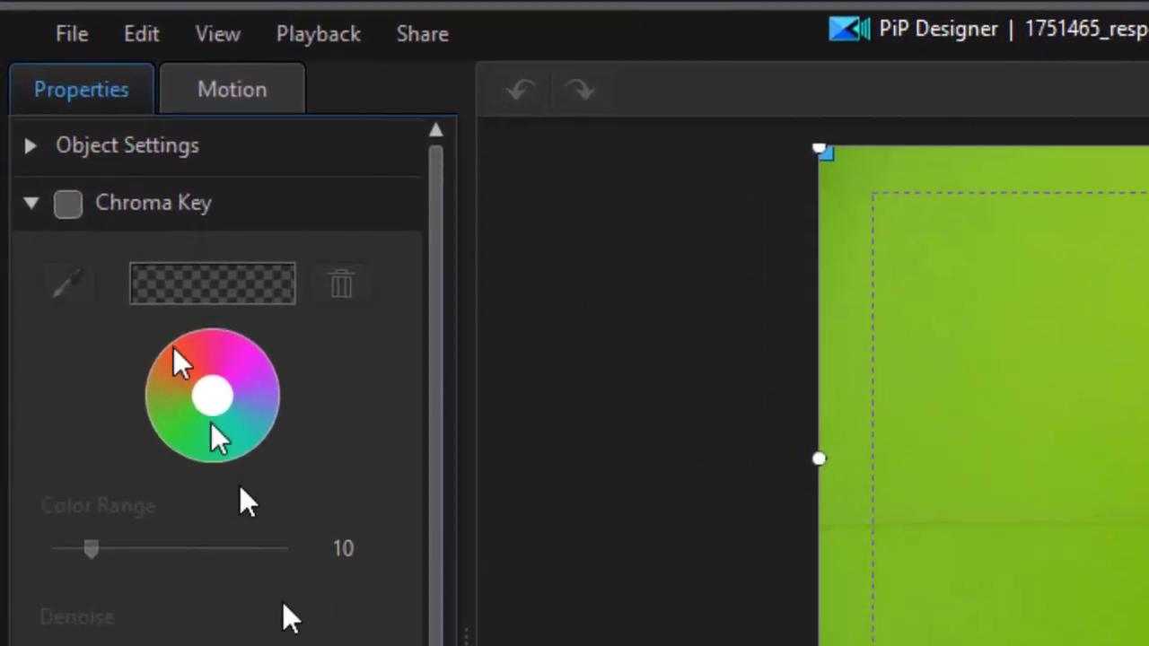
- Enable Chroma Key, sample the green background, and raise Color Range to 22
left_click(87, 205)
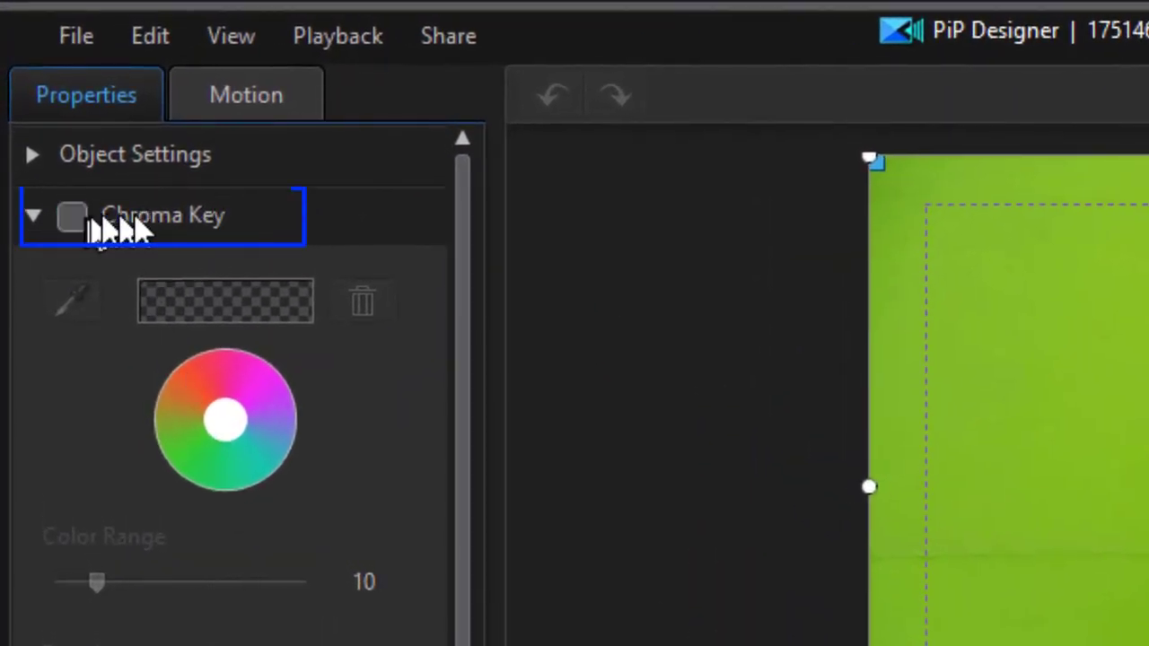
left_click(69, 212)
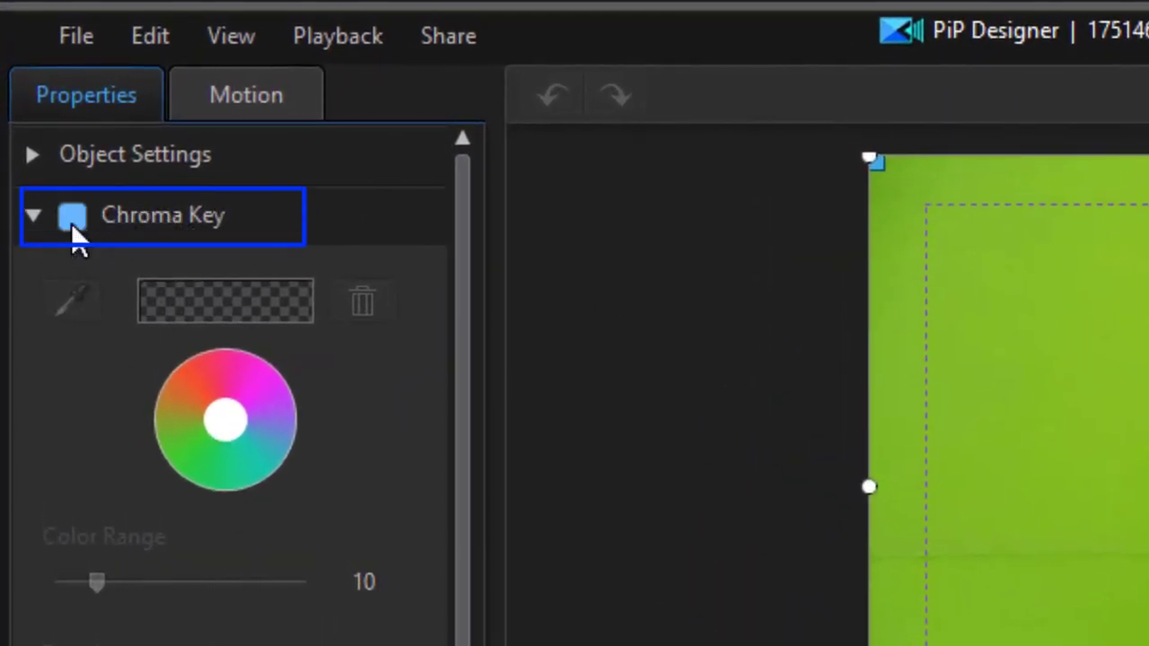
left_click(70, 219)
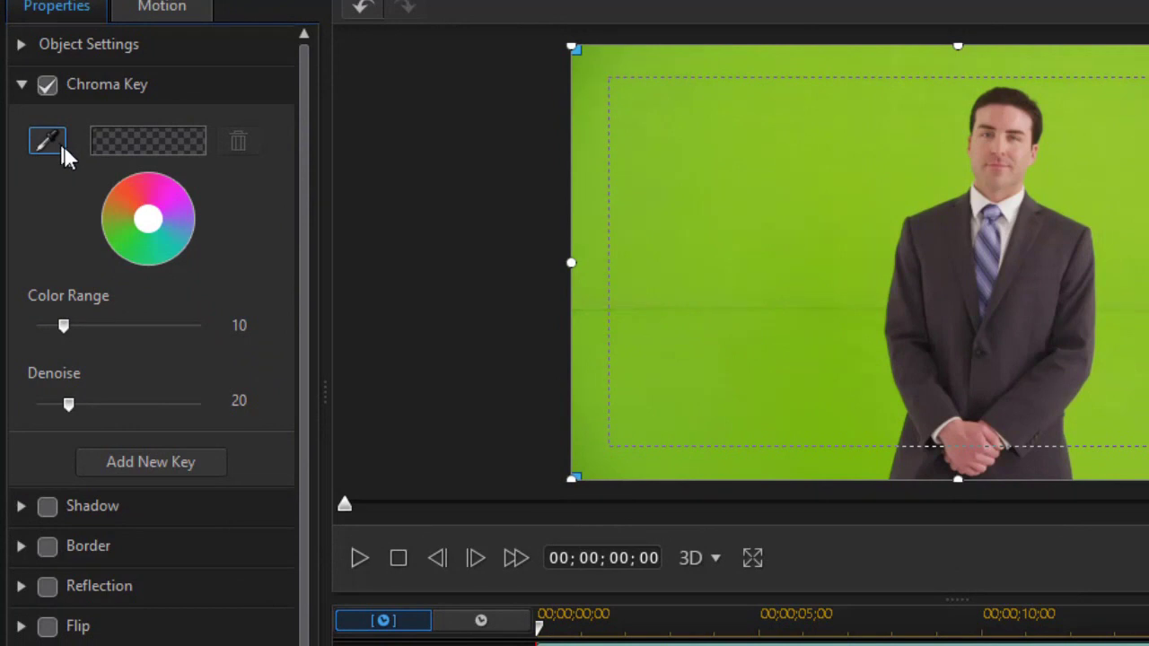
left_click(63, 147)
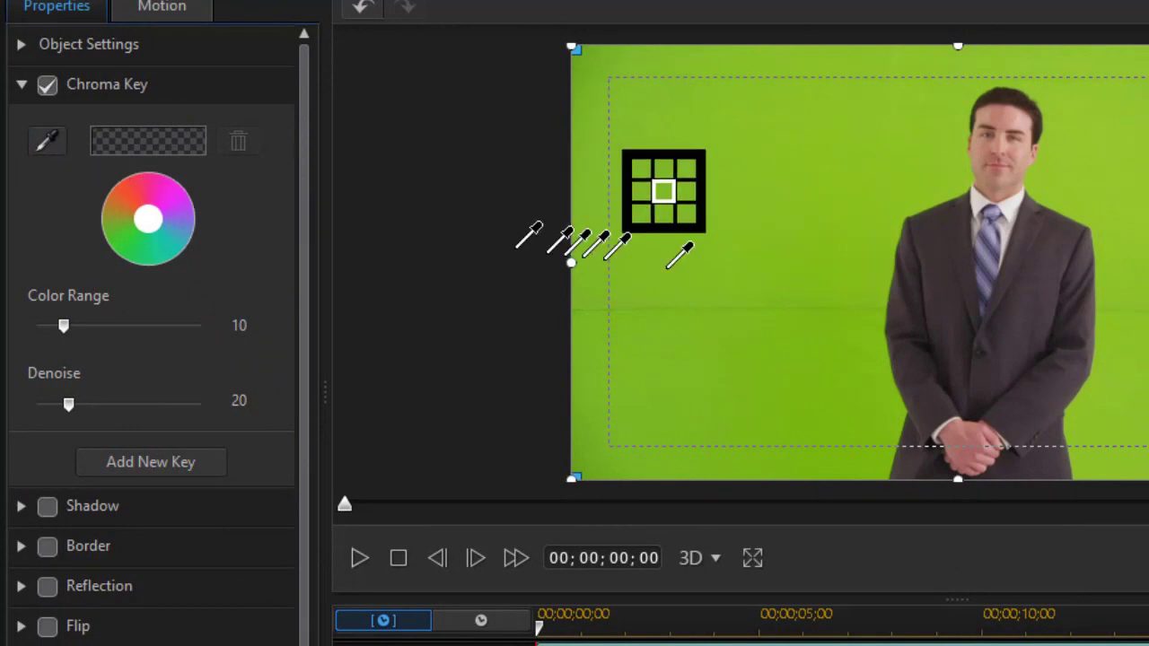
left_click(754, 280)
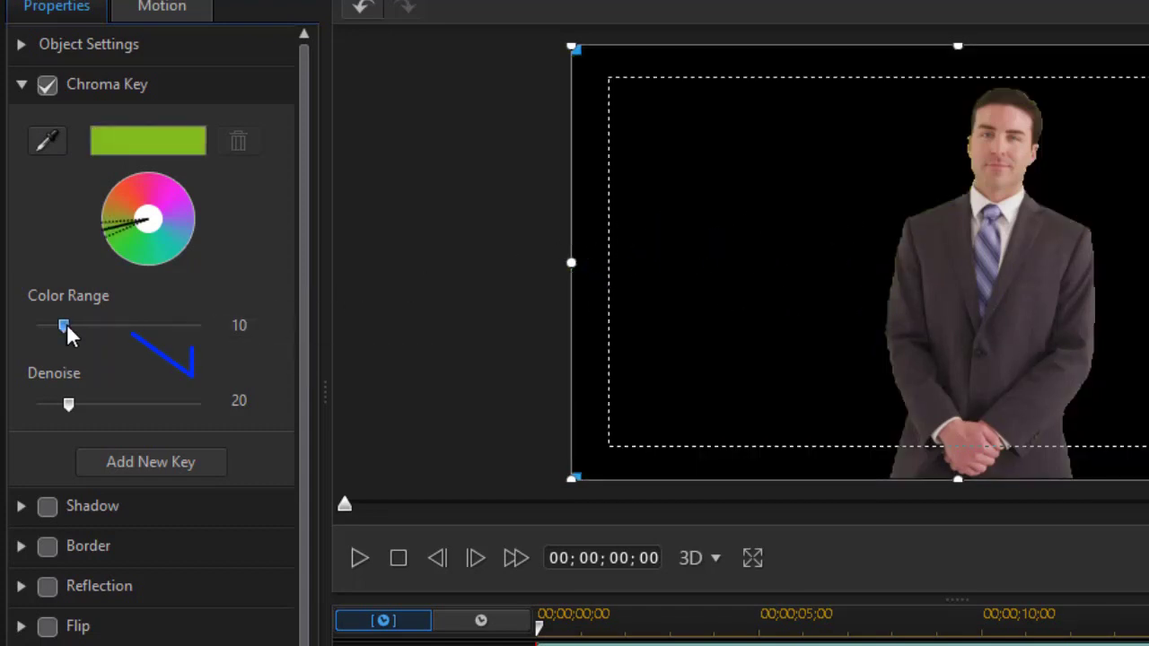
left_click_drag(66, 325, 98, 332)
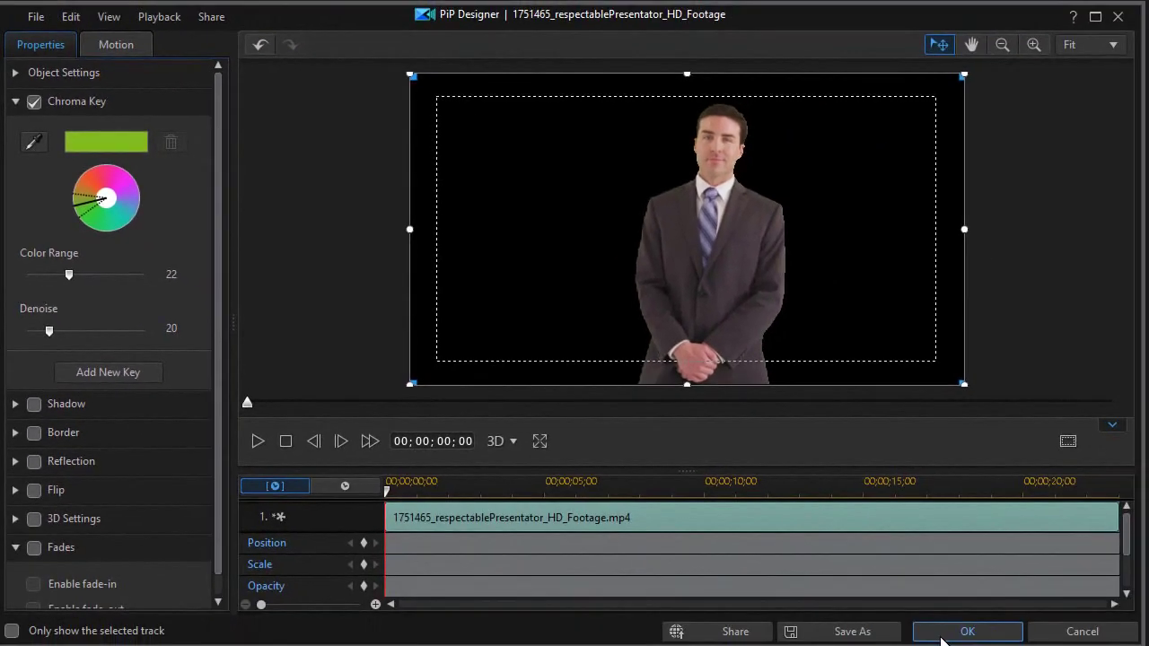
left_click(943, 633)
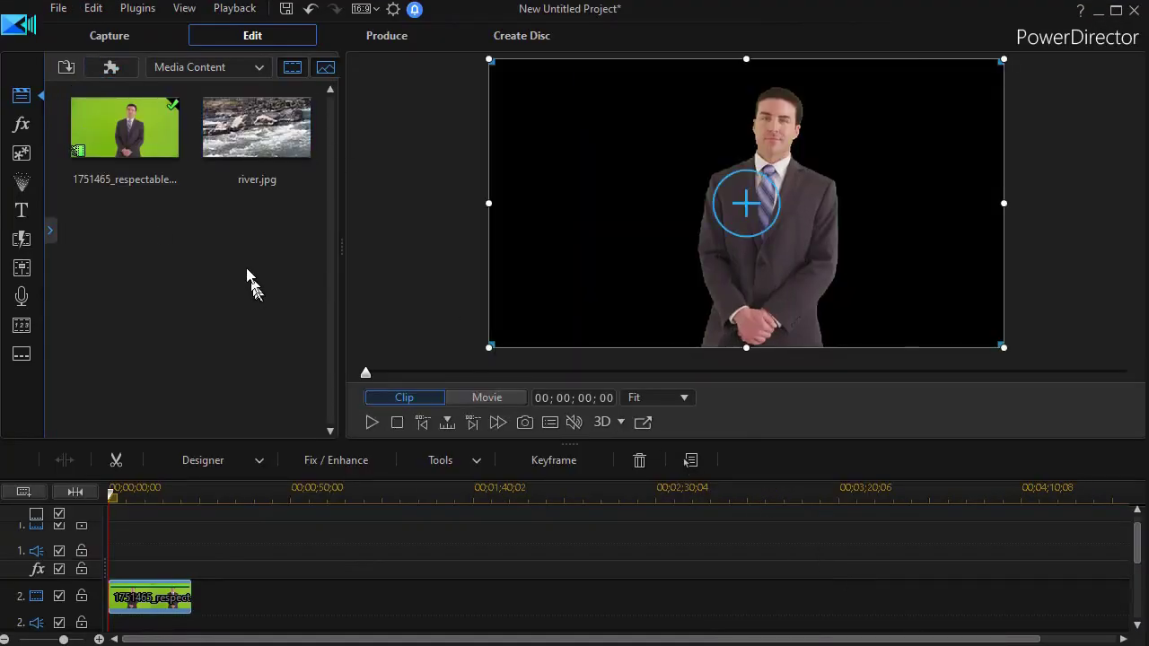
- Place river.jpg on track 1 and stretch it to match the presenter clip (00;00;23;01)
left_click(246, 120)
left_click_drag(262, 133, 108, 543)
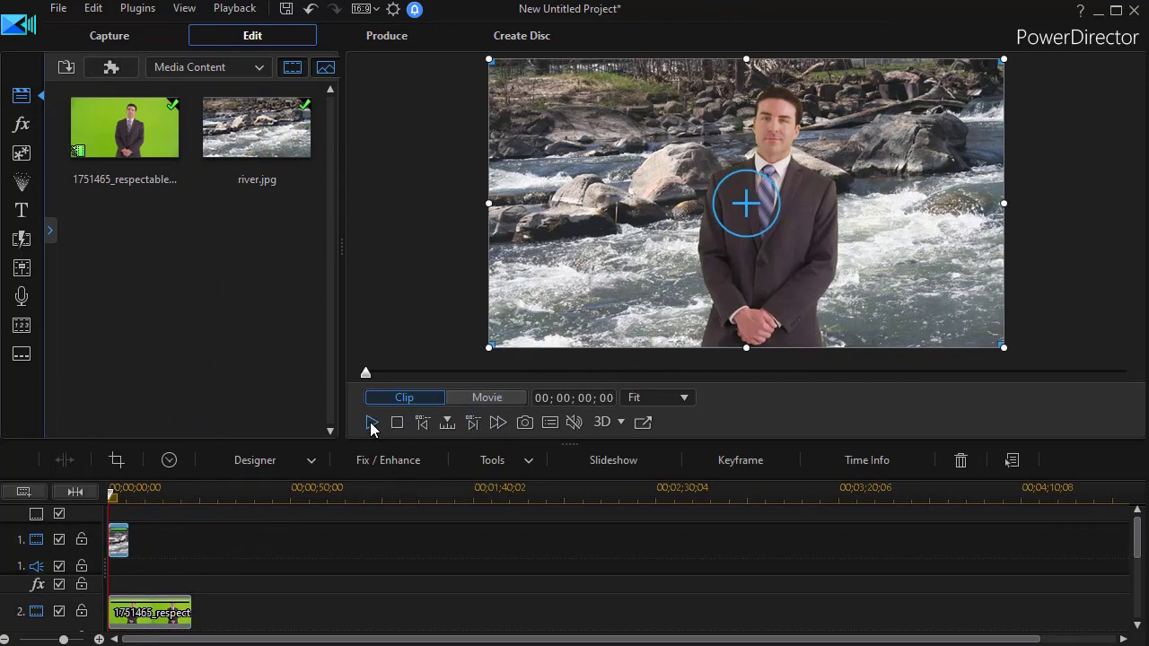
left_click_drag(129, 544, 191, 543)
- Play the keyed composite from the start of the timeline, then pause
left_click(129, 492)
left_click_drag(127, 493, 111, 492)
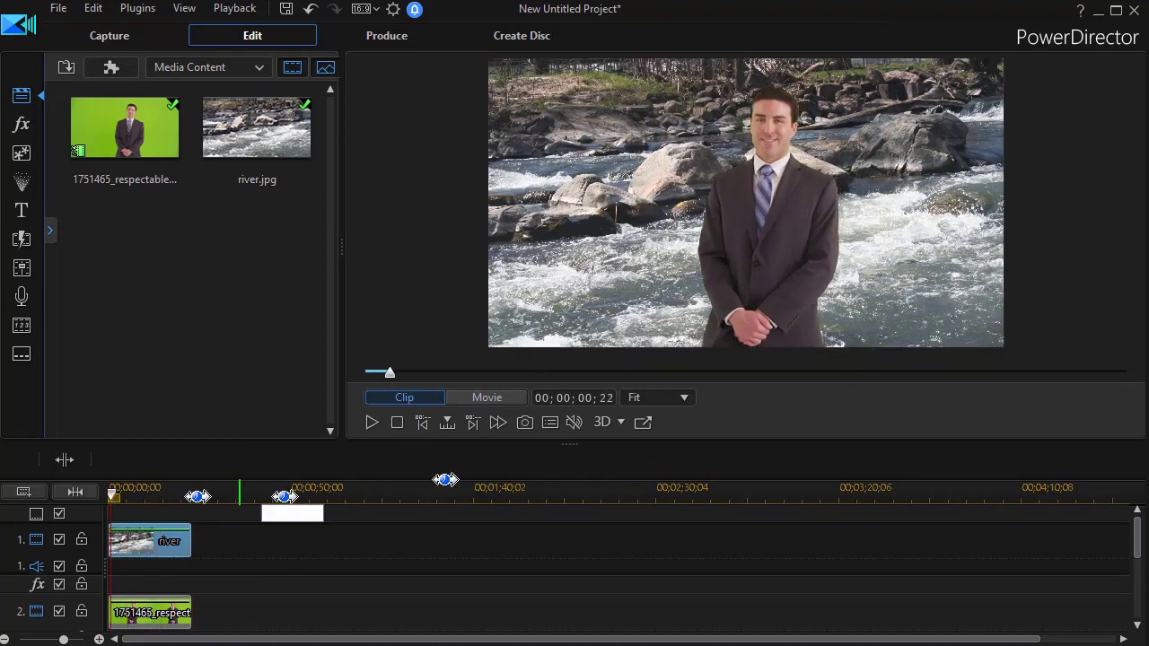
left_click(373, 423)
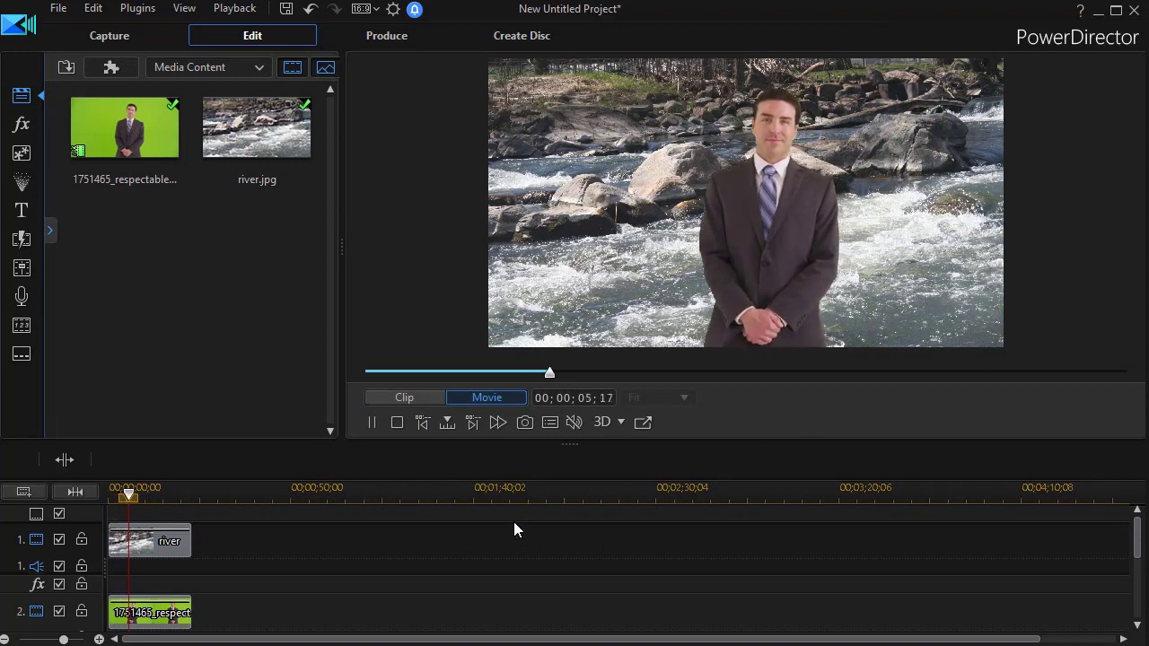
left_click(371, 424)
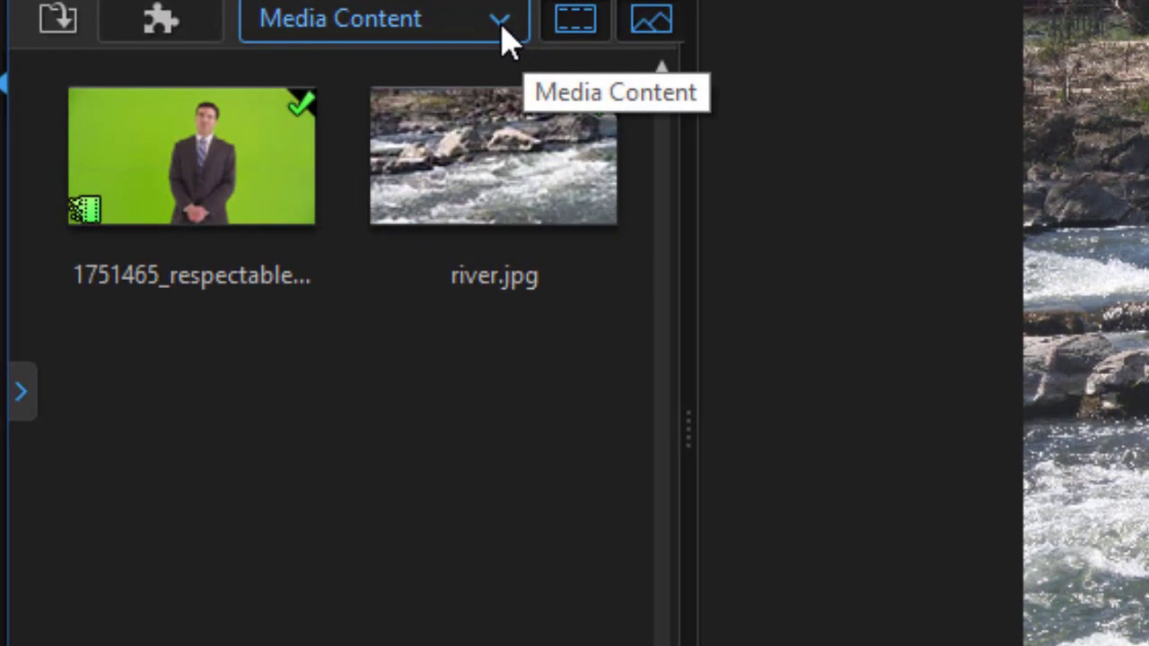
- Switch the library to Background Images and add Painting_02.jpg to the background track
left_click(503, 27)
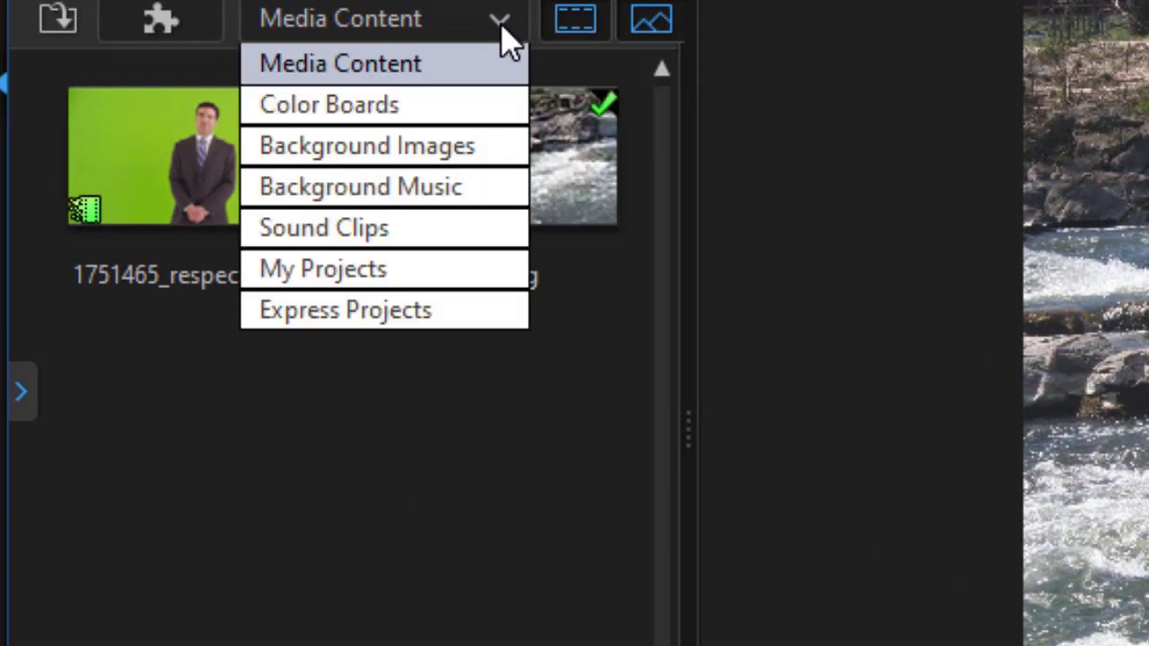
left_click(419, 158)
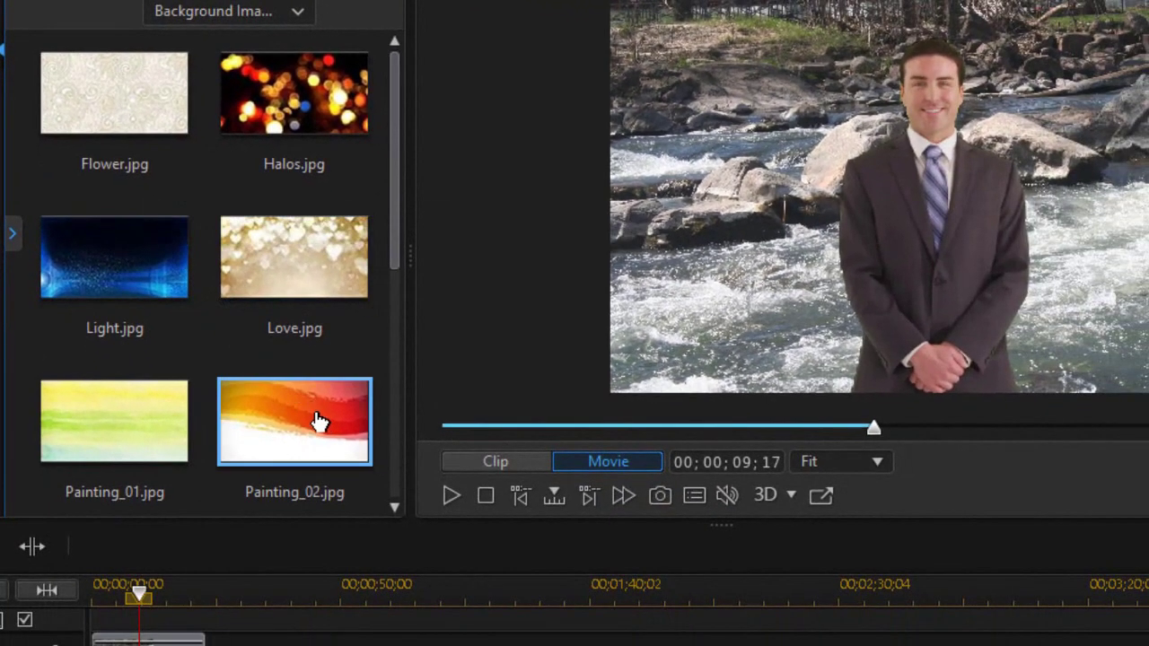
mouse_move(318, 420)
left_mouse_down()
mouse_move(257, 432)
mouse_move(141, 590)
mouse_move(135, 629)
mouse_move(100, 640)
left_mouse_up()
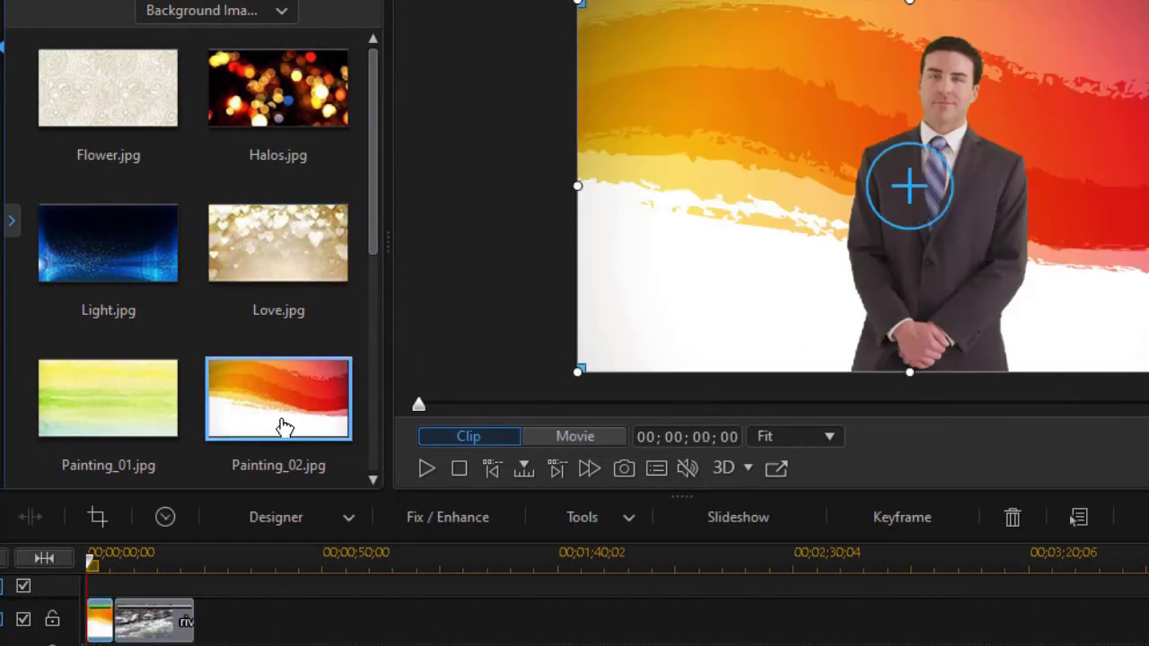
- Overwrite the background with Light.jpg, then replace it with Halos.jpg
left_click_drag(134, 256, 85, 618)
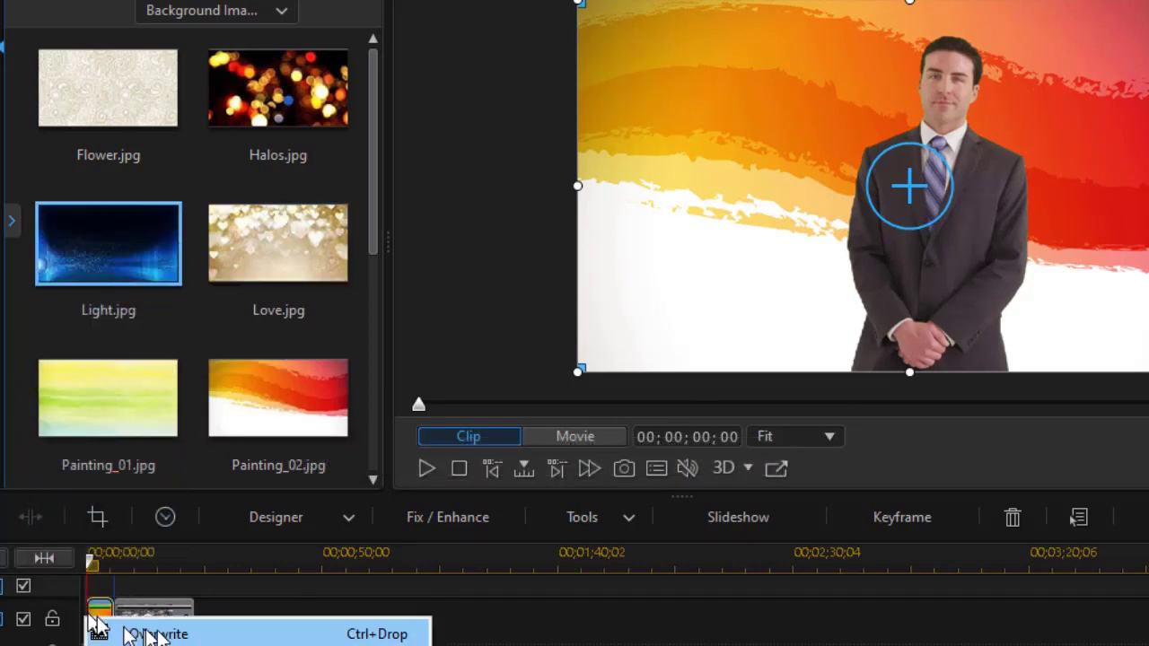
left_click(161, 633)
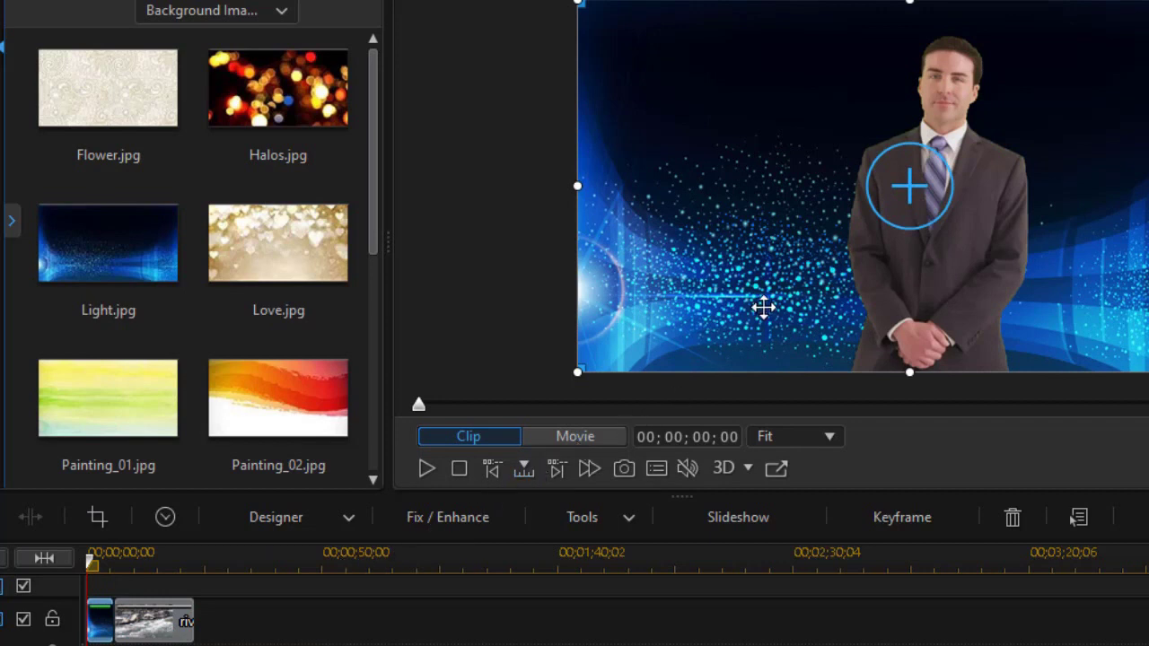
left_click(256, 231)
left_click_drag(278, 99, 90, 620)
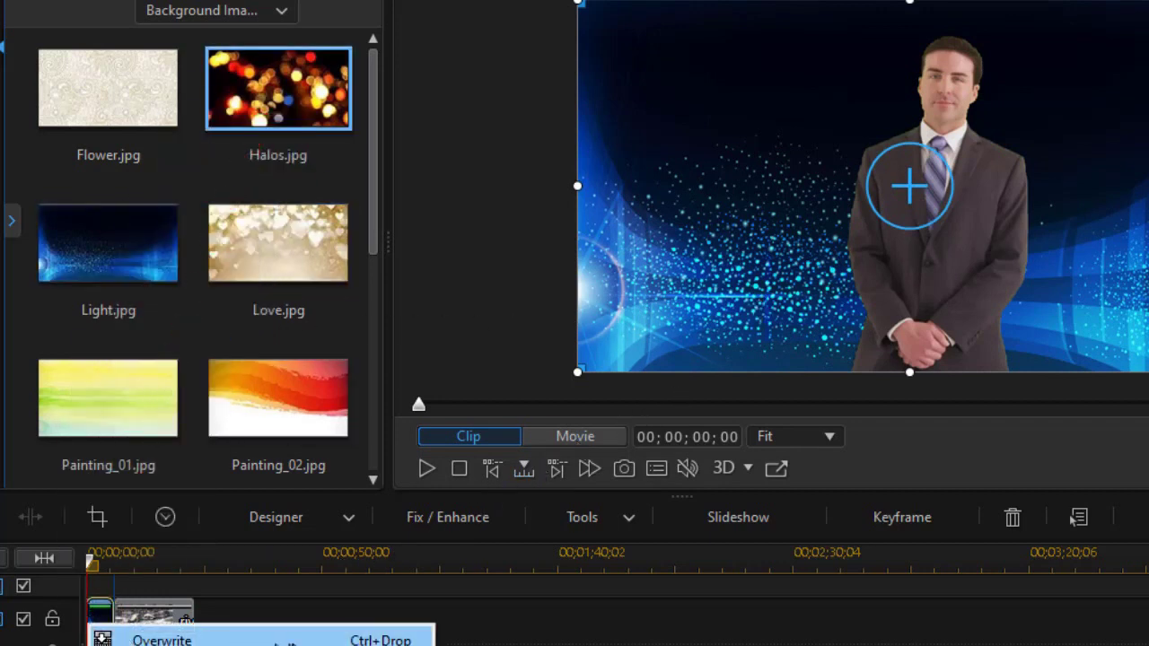
left_click(283, 643)
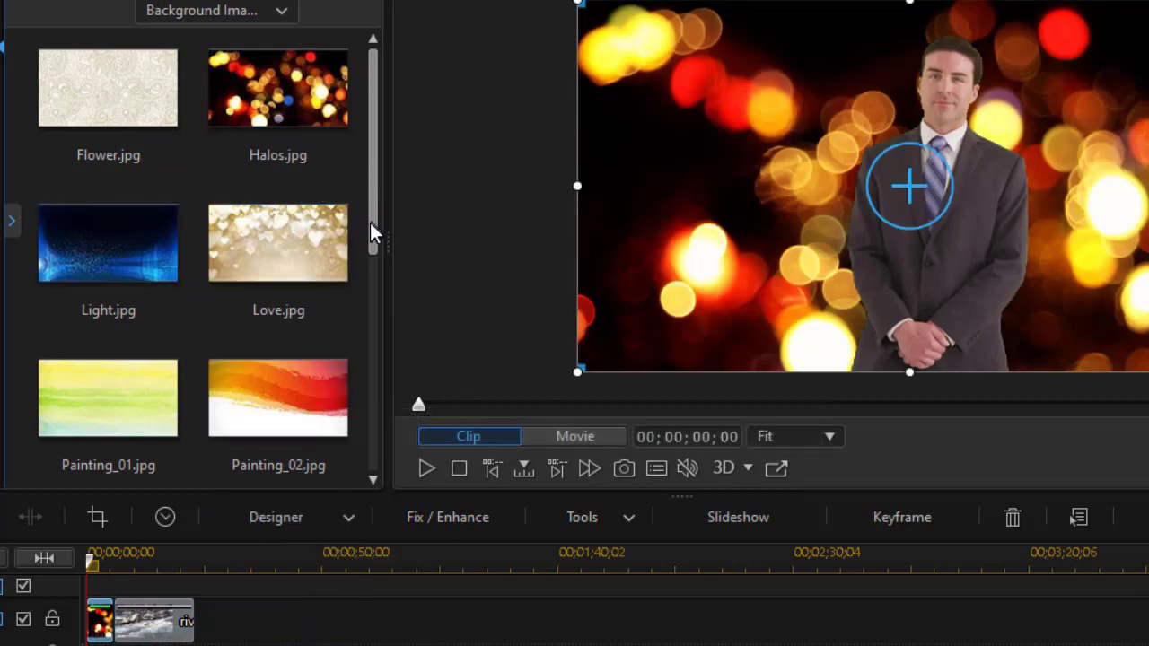
mouse_move(371, 221)
left_mouse_down()
mouse_move(362, 282)
mouse_move(371, 175)
left_mouse_up()
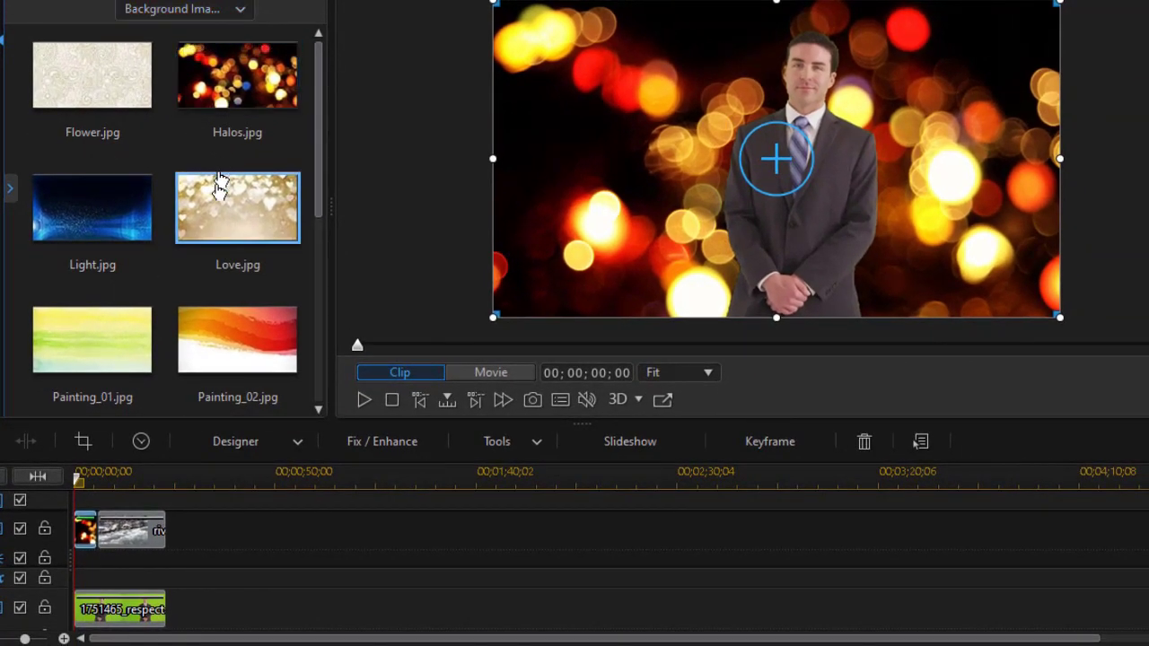
- Open Love.jpg's file location, maximize that Explorer window, then resize it beside the editor
right_click(220, 214)
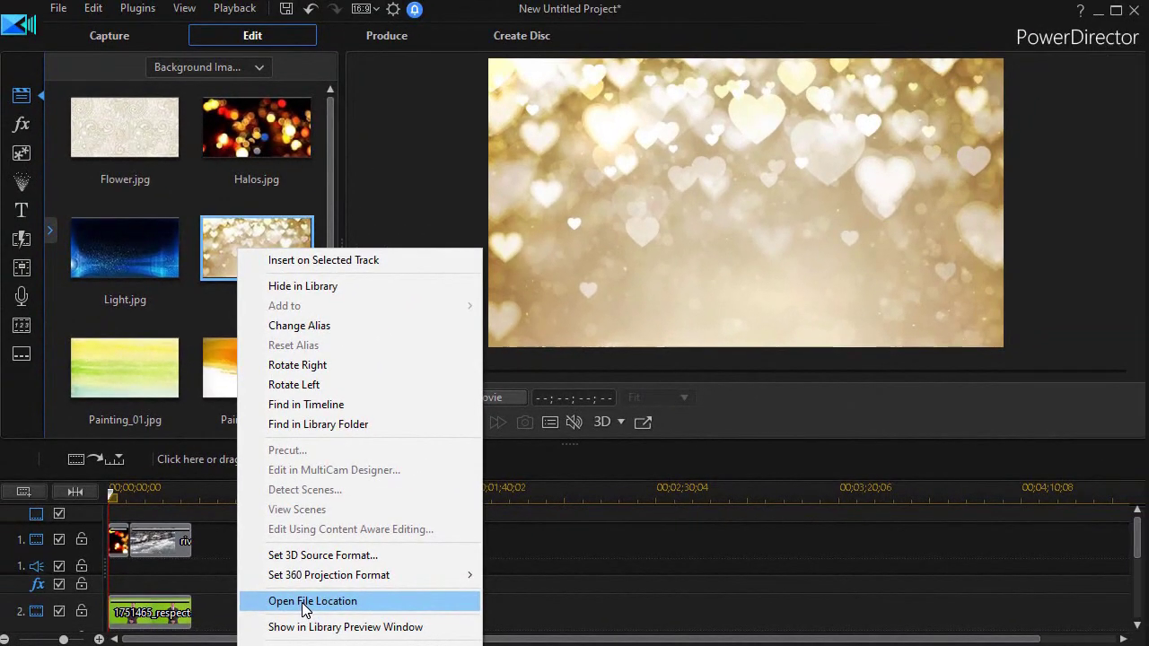
left_click(463, 567)
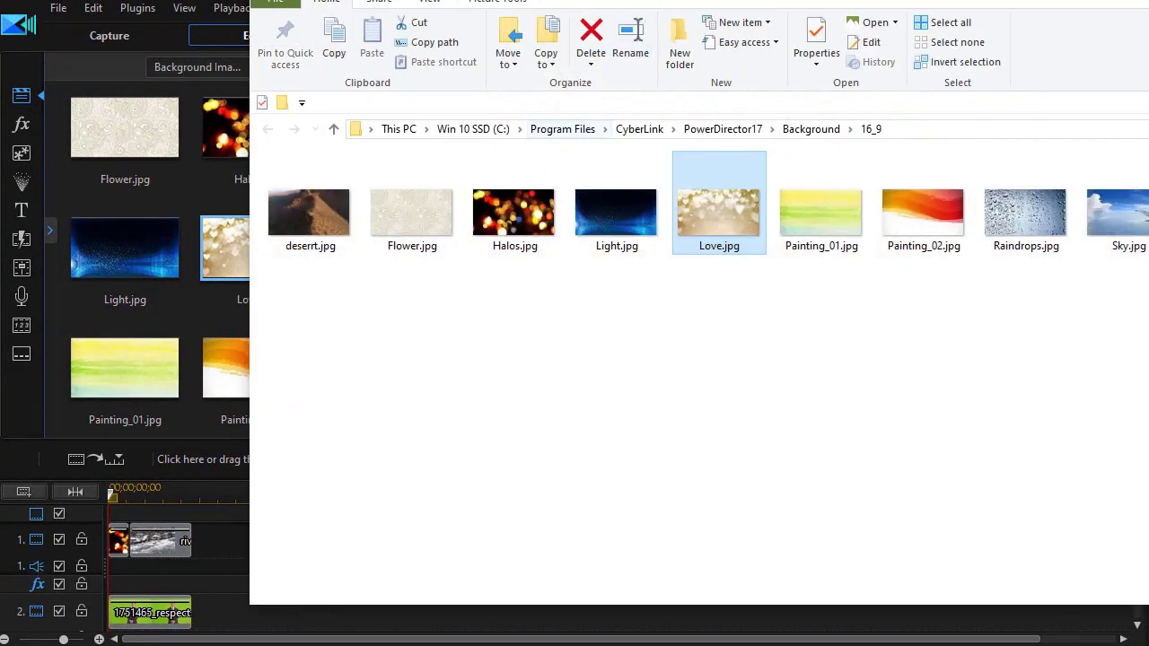
key("super+Up")
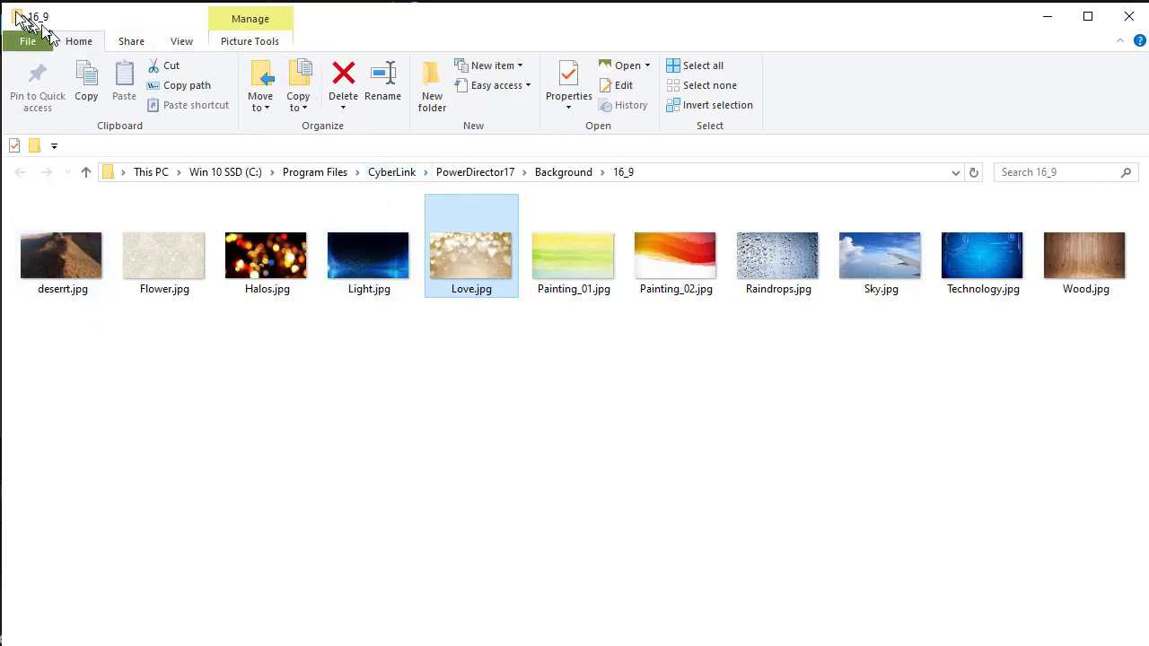
left_click_drag(2, 7, 332, 90)
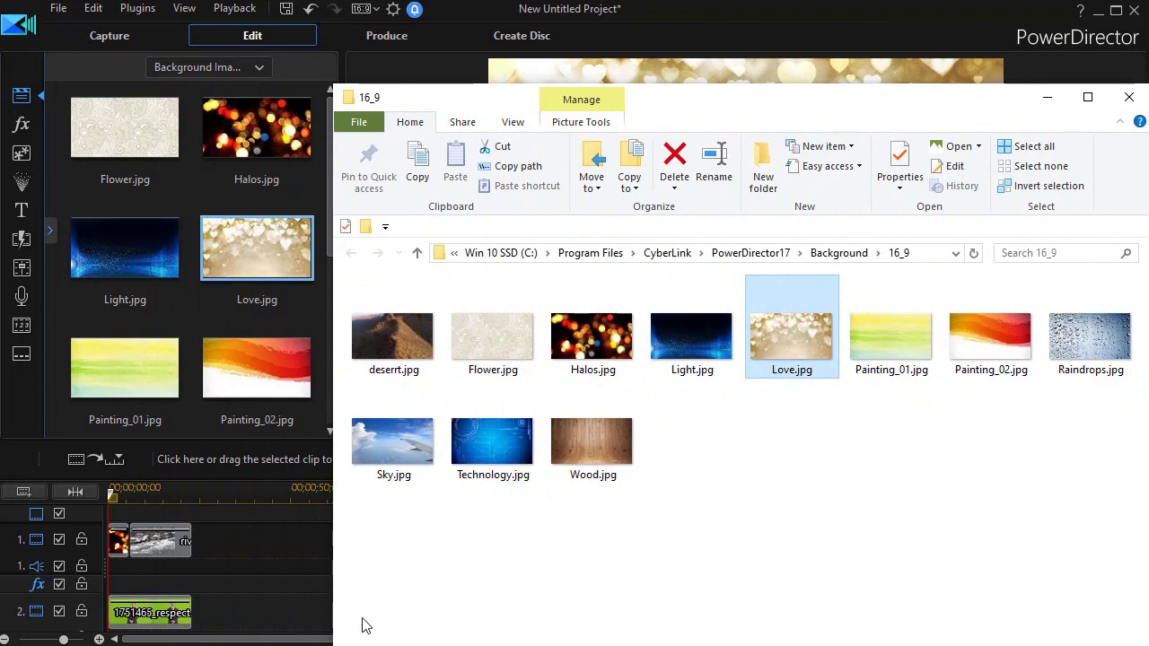
- Bring up the Temp Erase folder and switch it to Large icons view
left_click(170, 618)
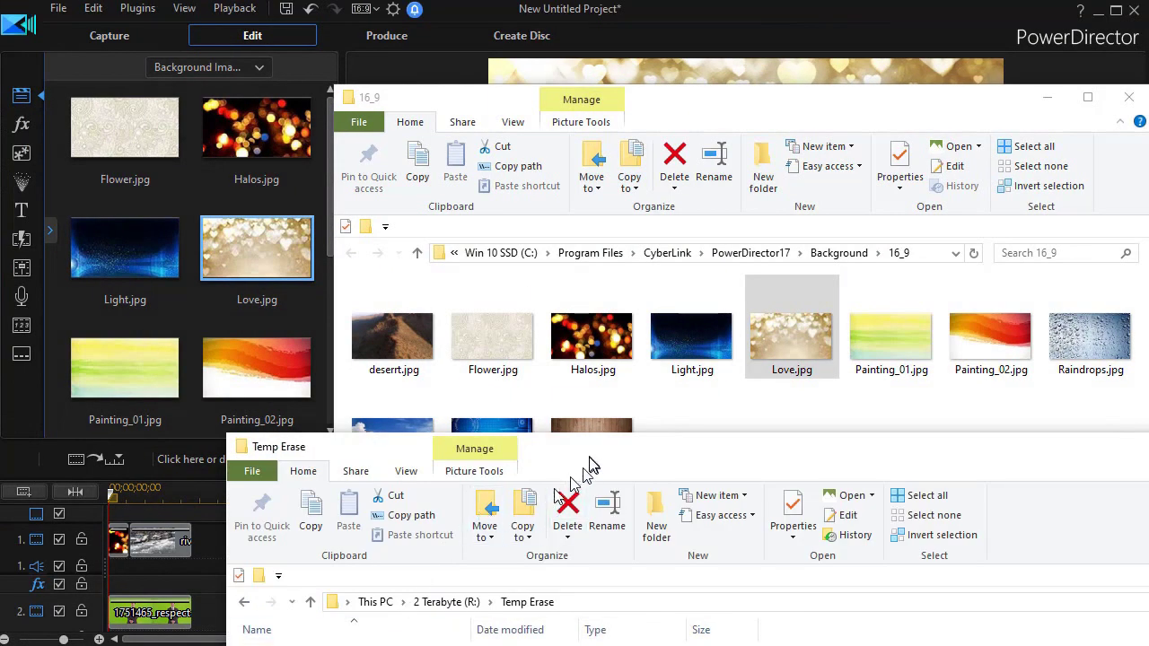
mouse_move(590, 462)
left_mouse_down()
mouse_move(508, 204)
mouse_move(419, 44)
left_mouse_up()
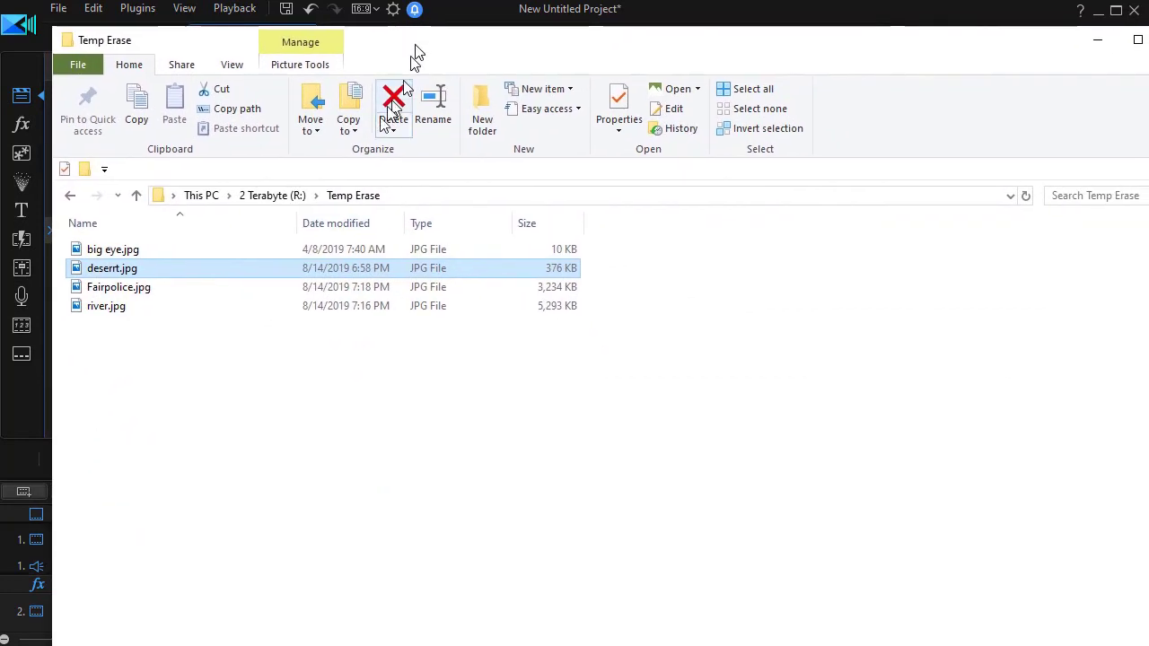
left_click(232, 65)
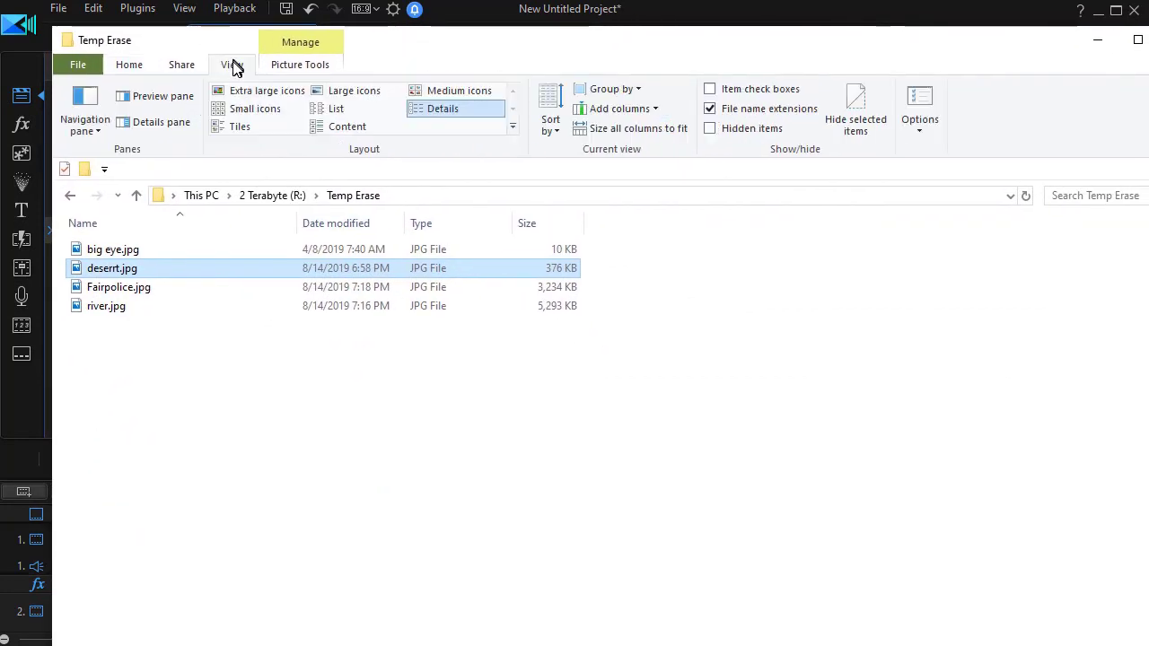
left_click(343, 93)
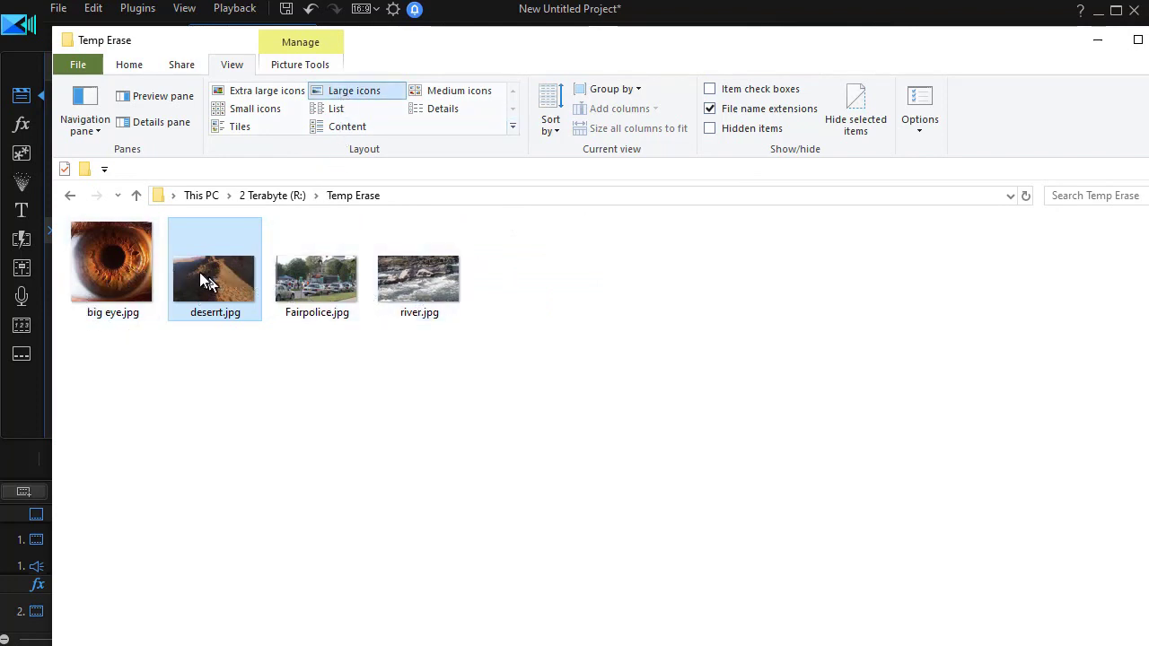
- Copy Fairpolice.jpg into the 16_9 folder with admin permission, then close 16_9
left_click(317, 280)
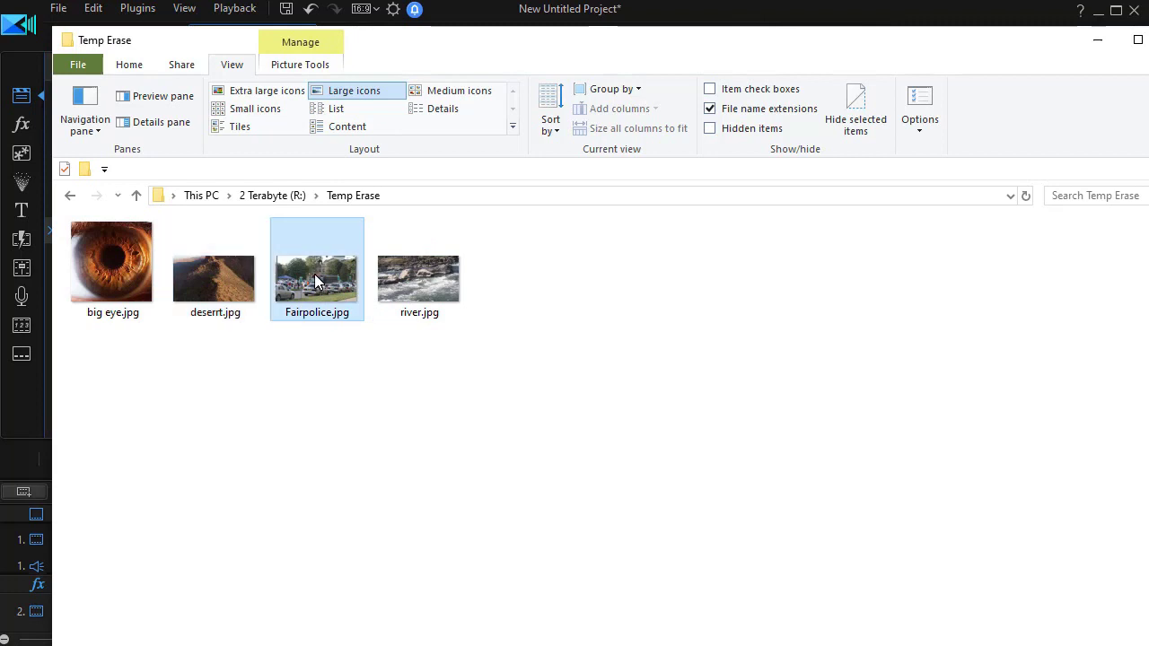
left_click_drag(408, 49, 805, 93)
left_click_drag(703, 289, 383, 584)
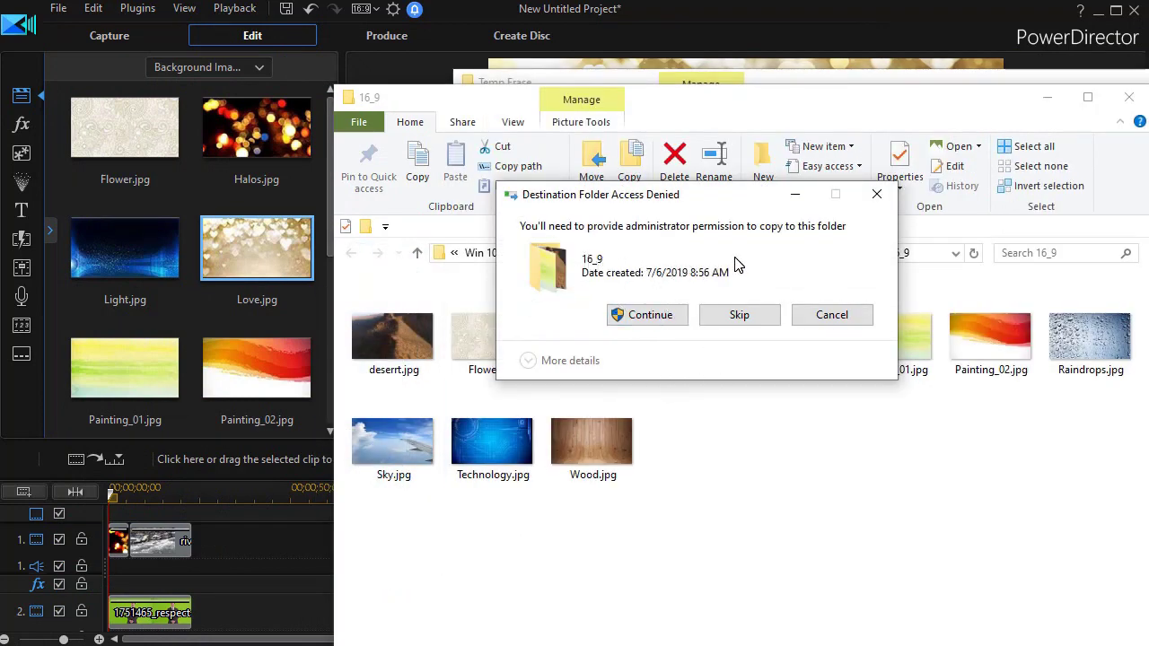
left_click(649, 316)
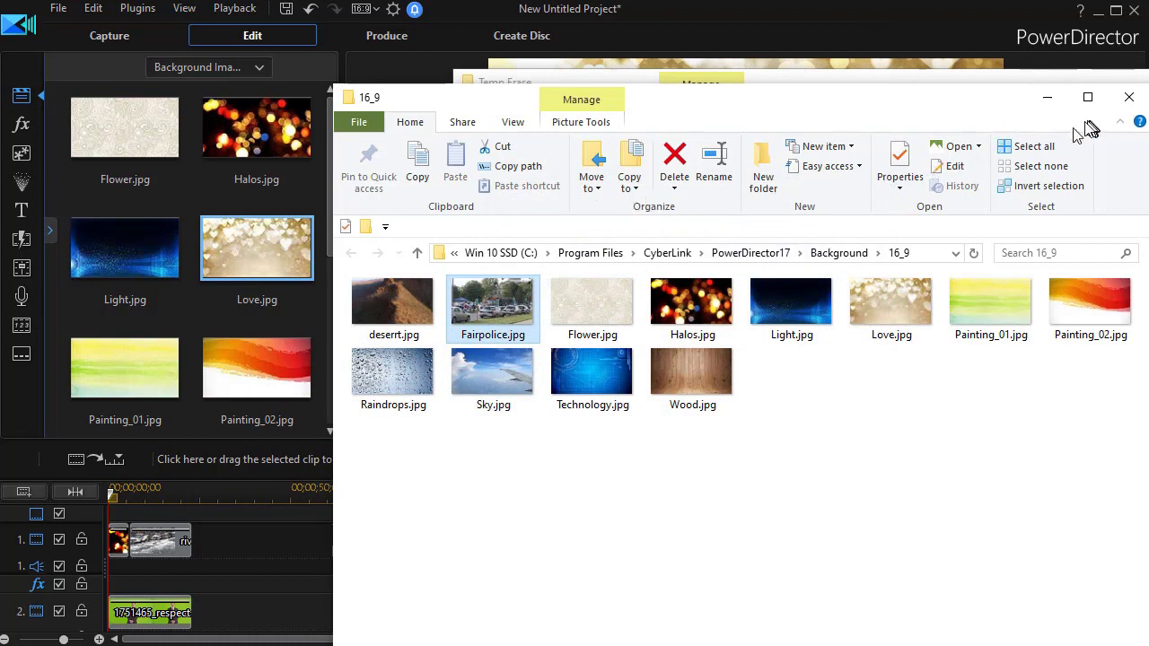
left_click(1128, 97)
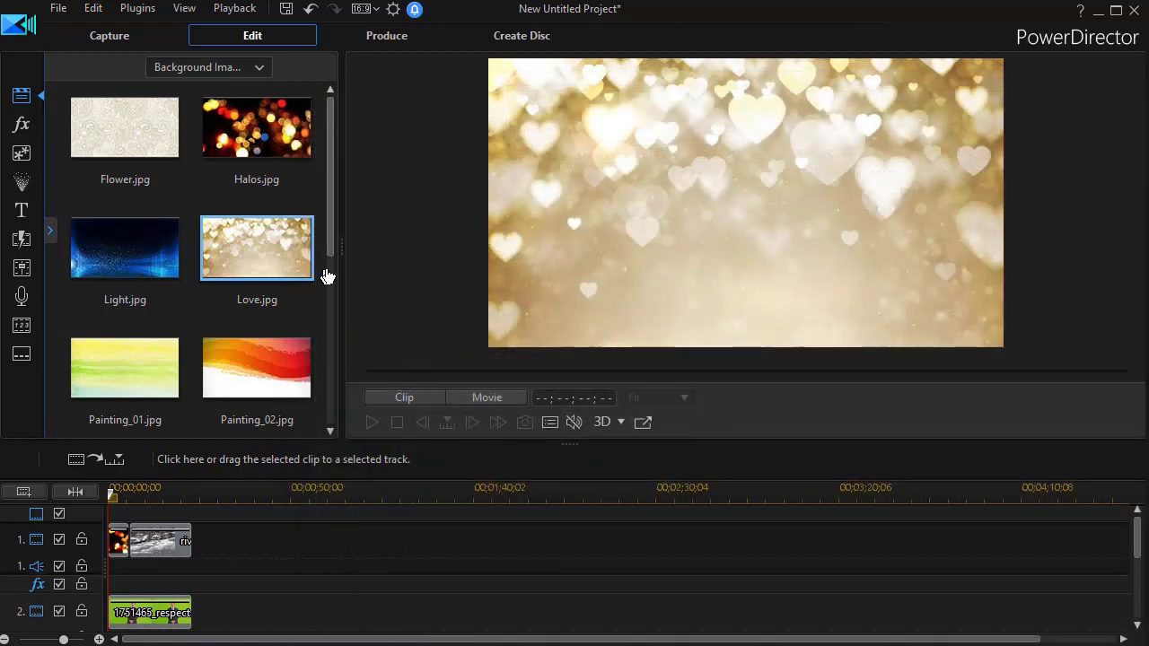
- Scroll through the Background Images library to review its contents
scroll(330, 260, "down", 1)
left_click_drag(330, 260, 310, 436)
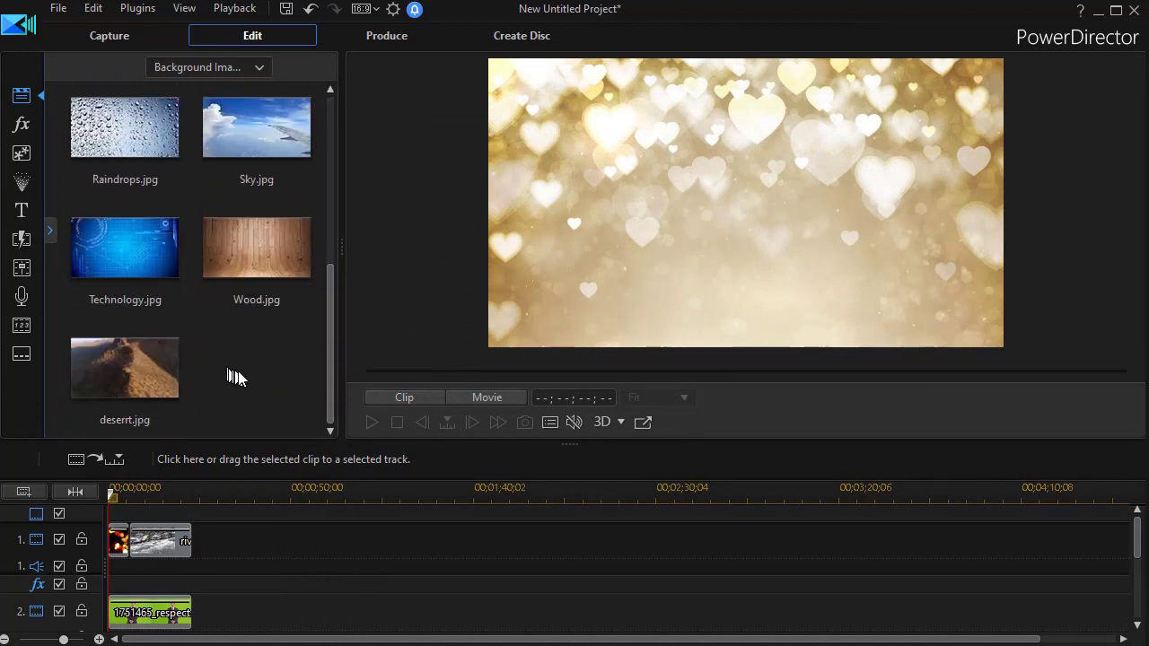
mouse_move(329, 299)
left_mouse_down()
mouse_move(310, 76)
mouse_move(318, 354)
left_mouse_up()
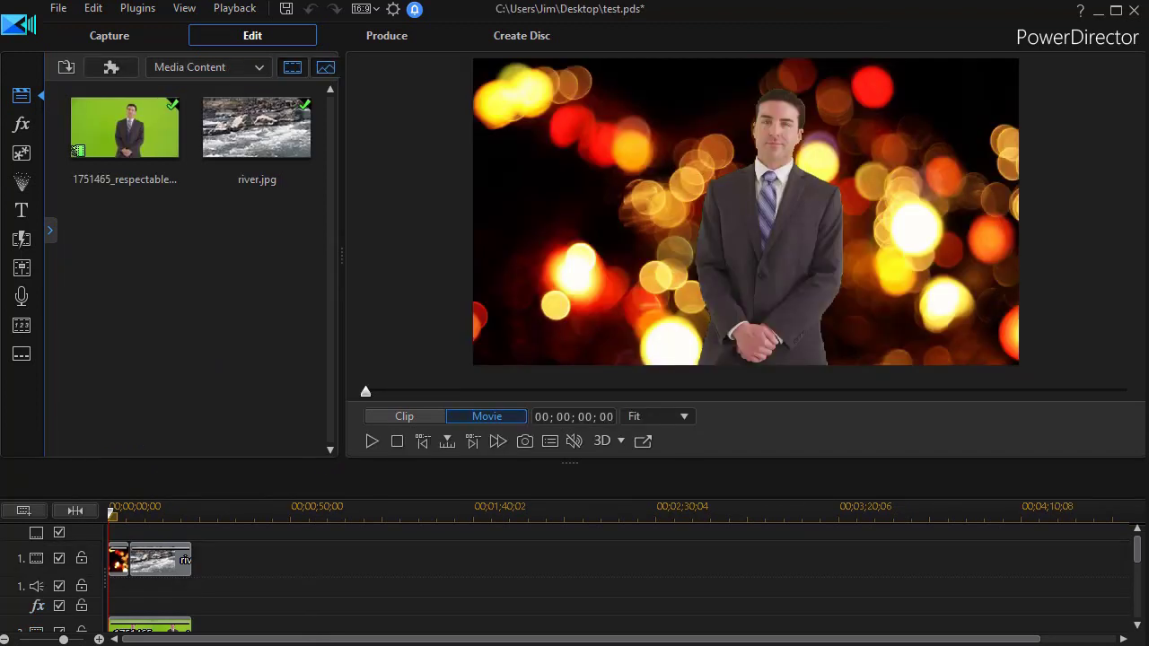
- Delete the Halos clip from track 1 and browse Background Images down to Fairpolice.jpg
left_click(126, 561)
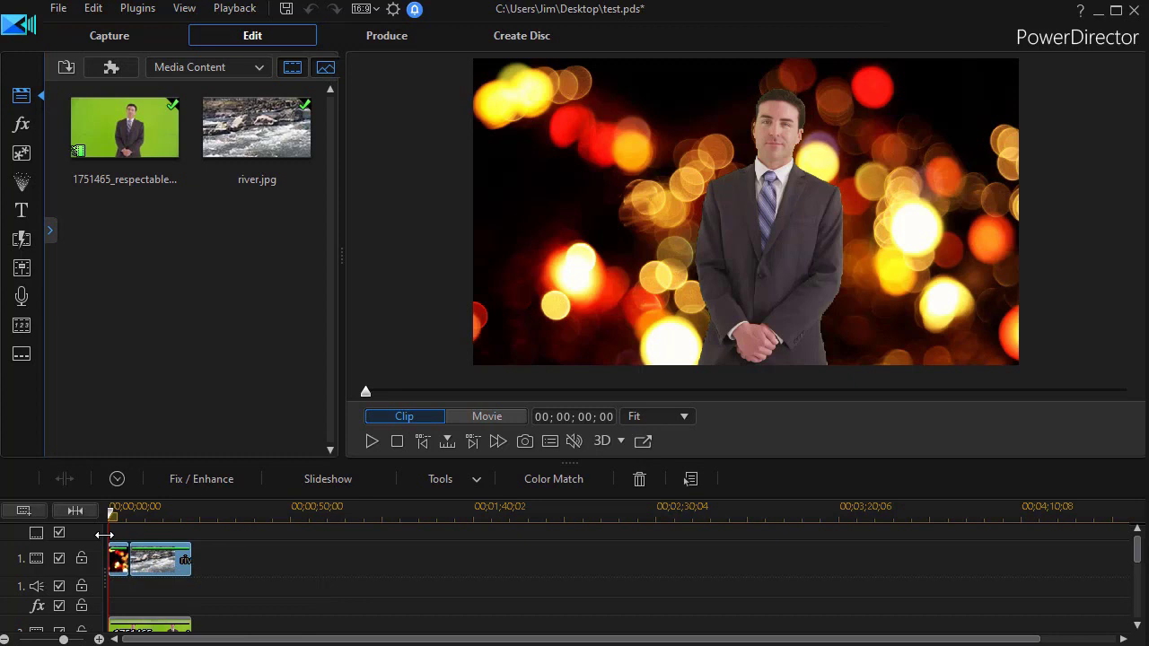
key("Delete")
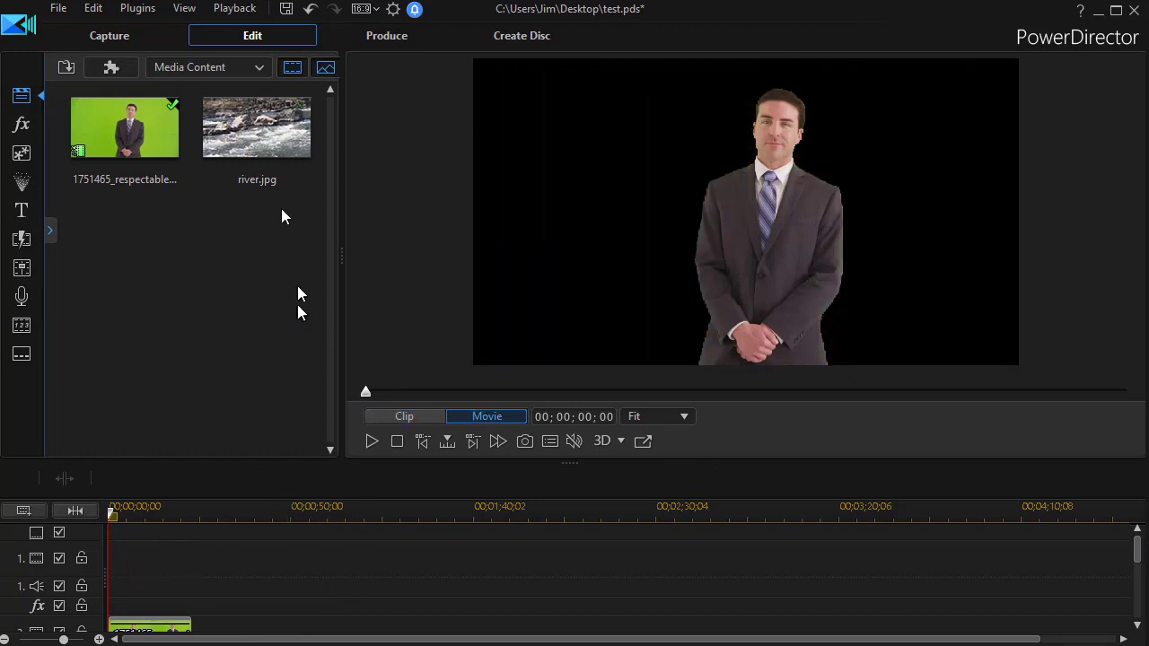
left_click(261, 72)
left_click(243, 123)
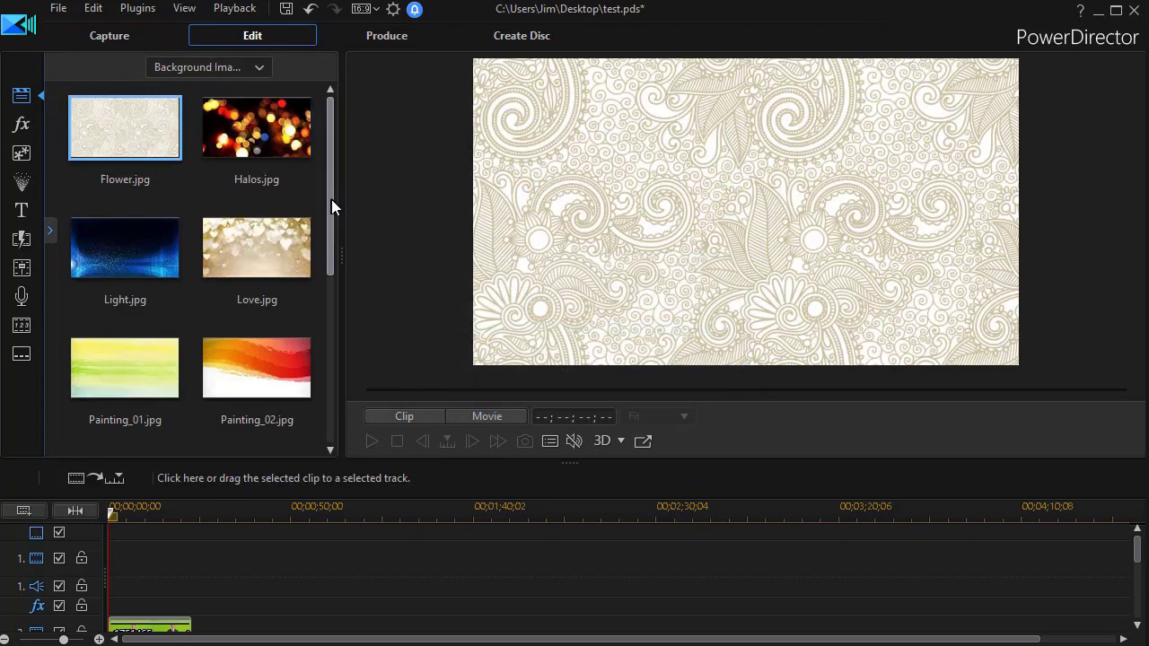
scroll(332, 206, "down", 5)
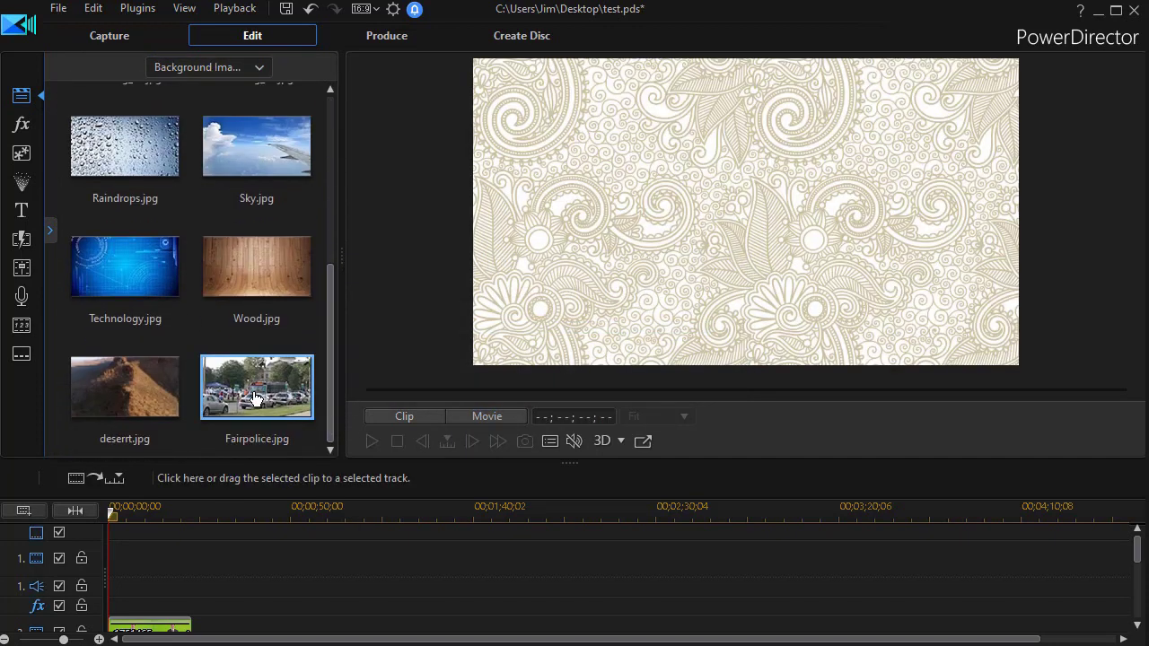
- Put Fairpolice.jpg at the start of track 1, extend it to about 23 seconds, and preview
left_click_drag(252, 396, 135, 513)
left_click(125, 563)
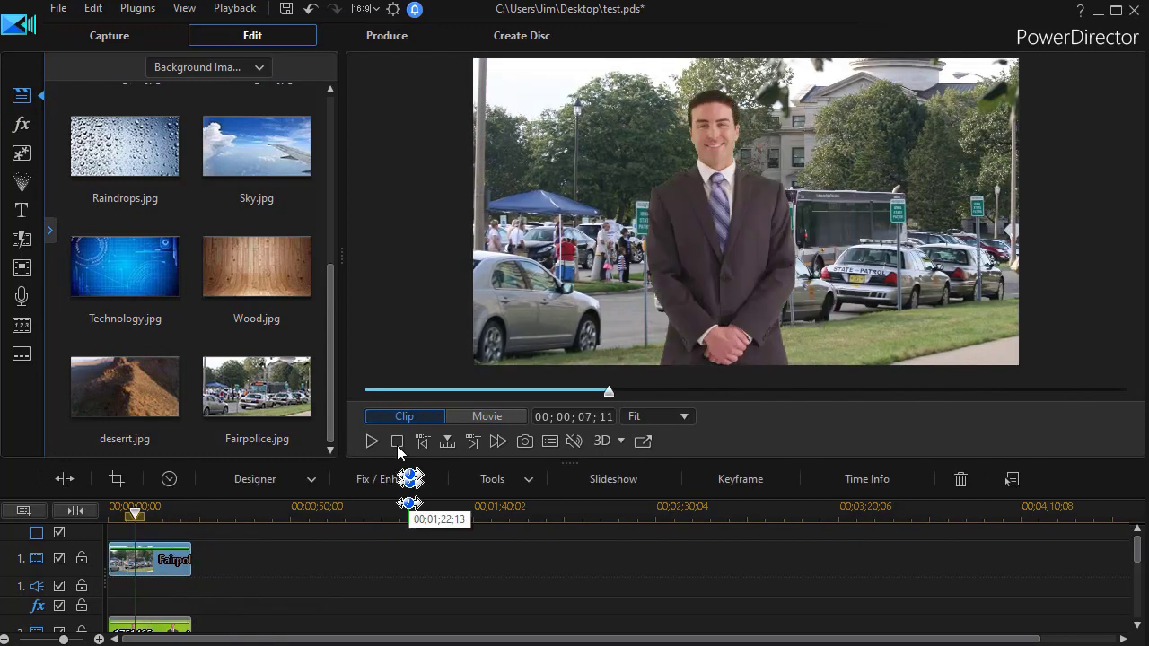
left_click(371, 440)
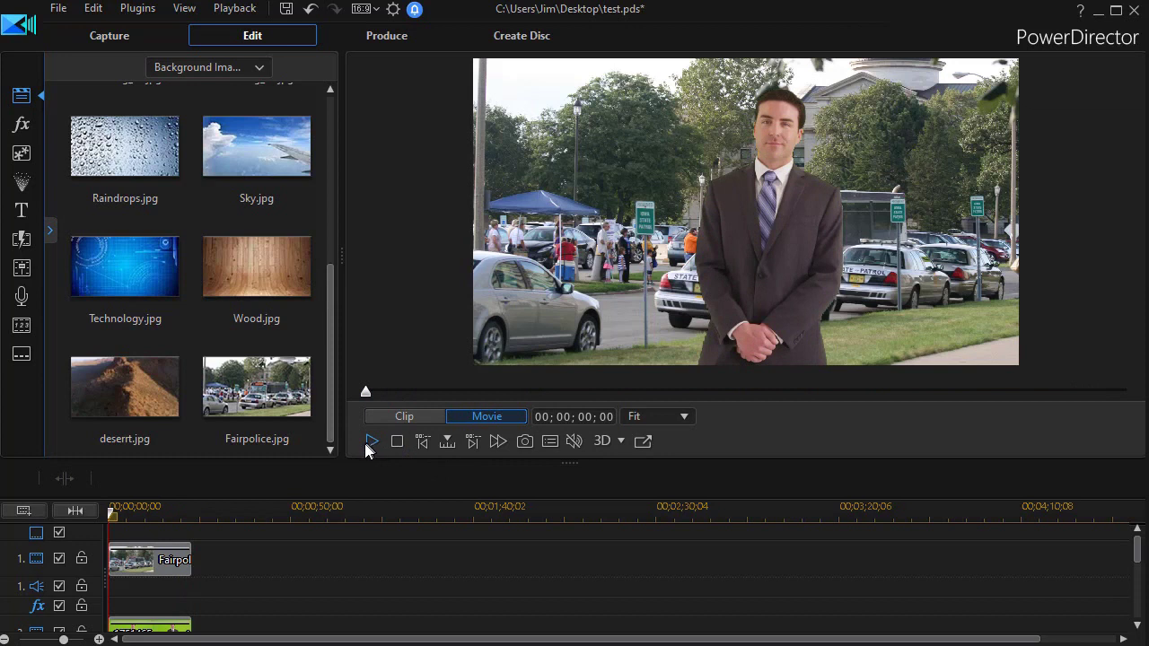
- Switch back to Media Content, import 1745529_bridgeTheGap_HD_Footage.mp4 from DJuice, and drag it onto the timeline
left_click(251, 69)
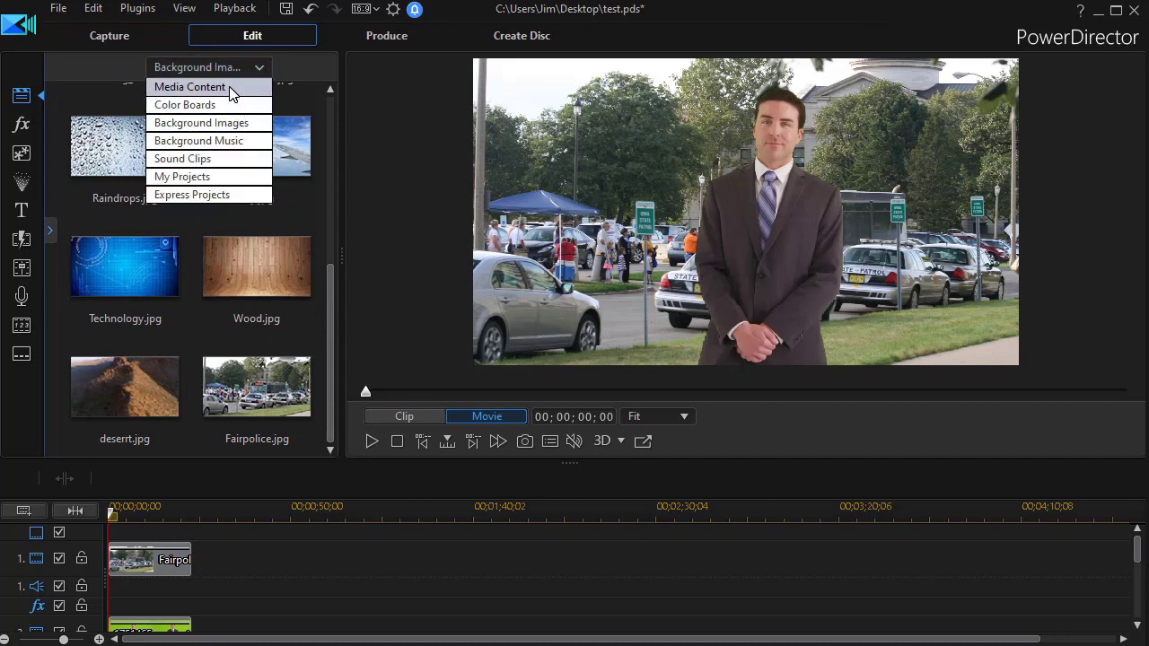
left_click(229, 88)
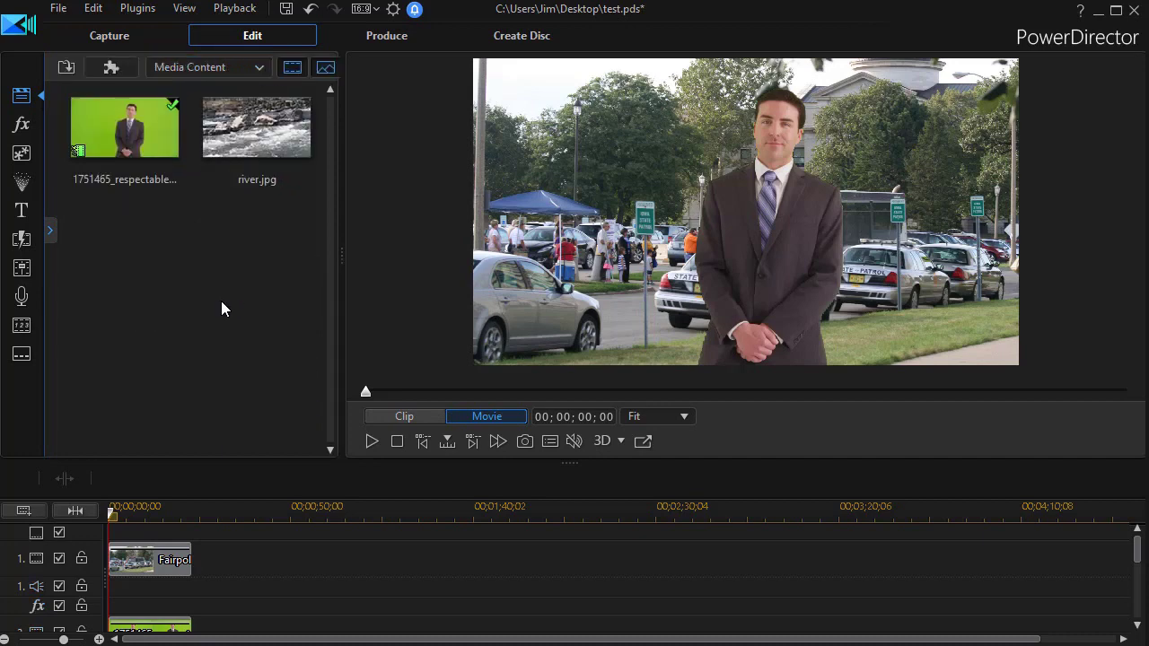
double_click(222, 303)
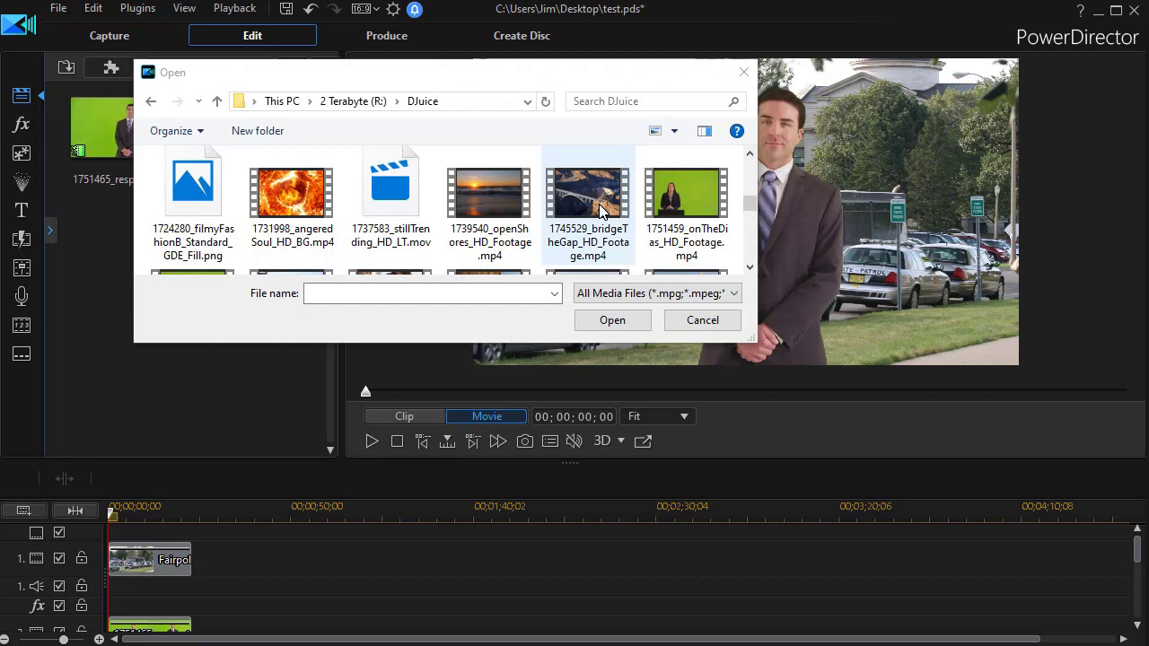
left_click(599, 209)
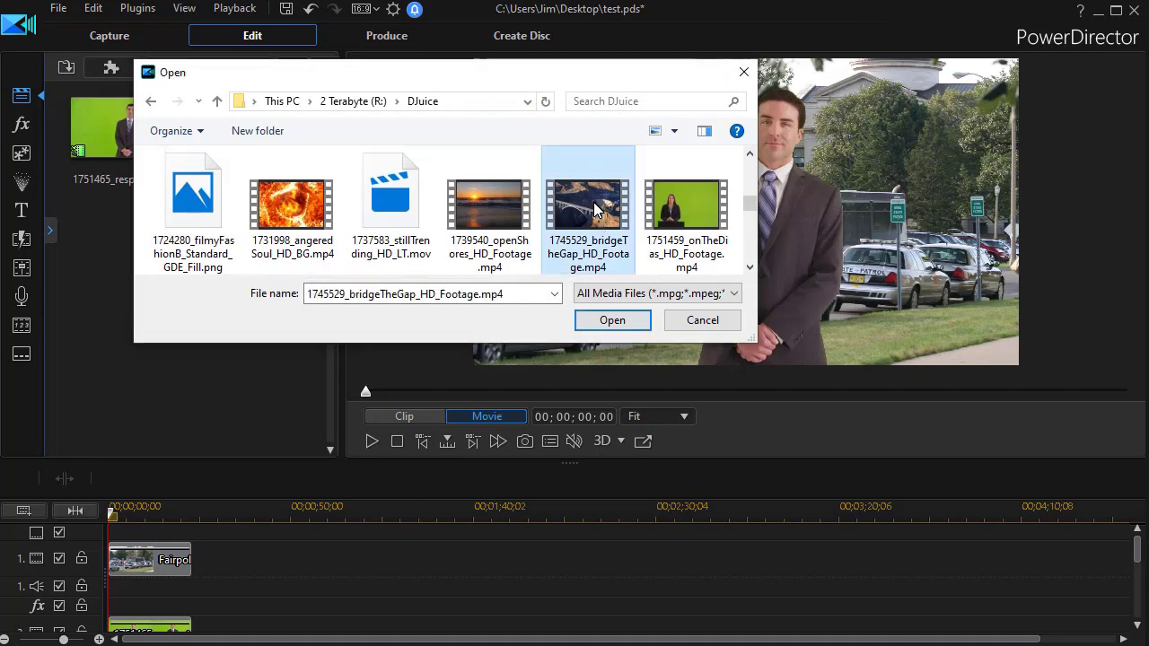
left_click(610, 320)
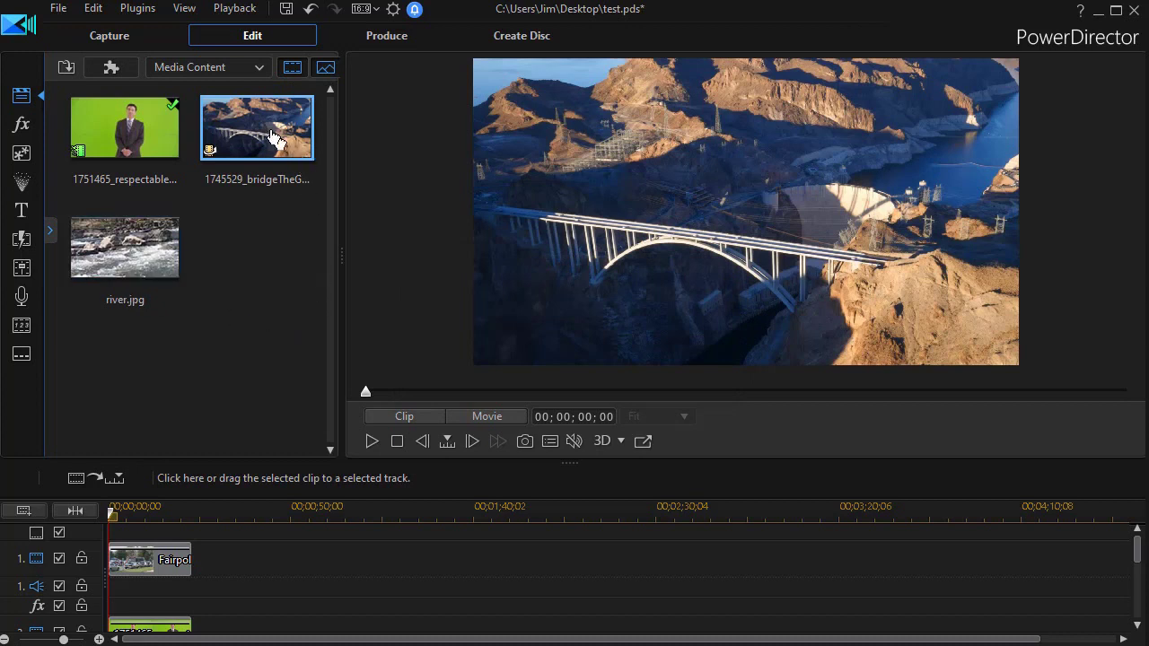
left_click_drag(257, 147, 305, 565)
- Place the bridge clip on video track 1 and save a later frame as snapshot bridge.jpg
left_click(327, 552)
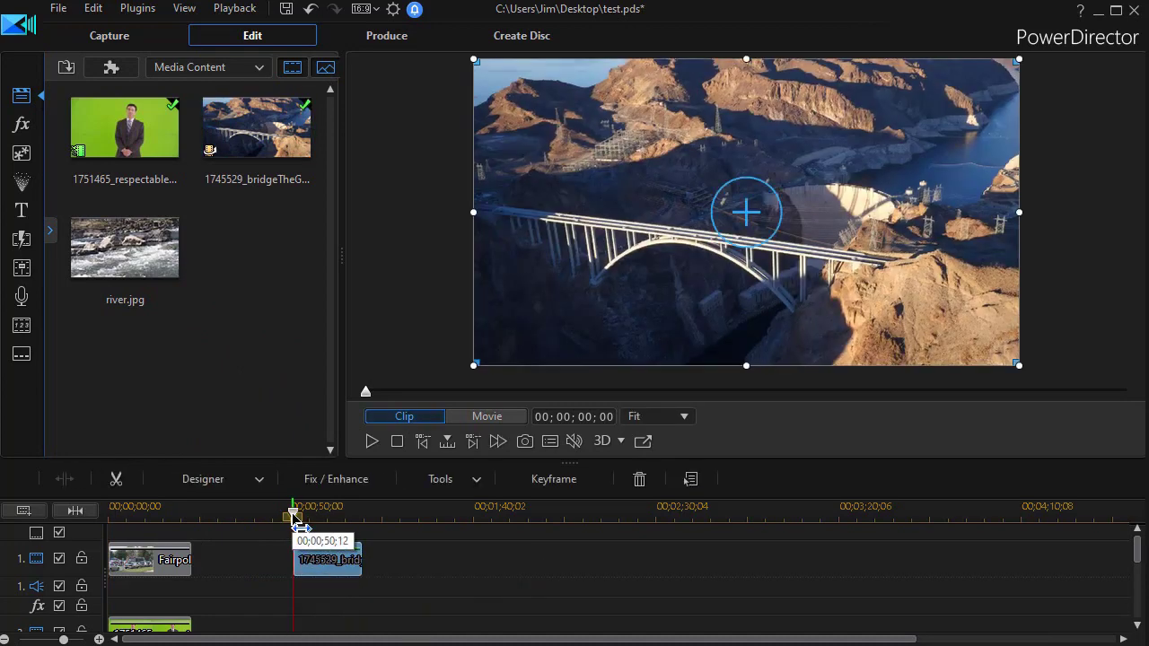
left_click_drag(296, 525, 337, 514)
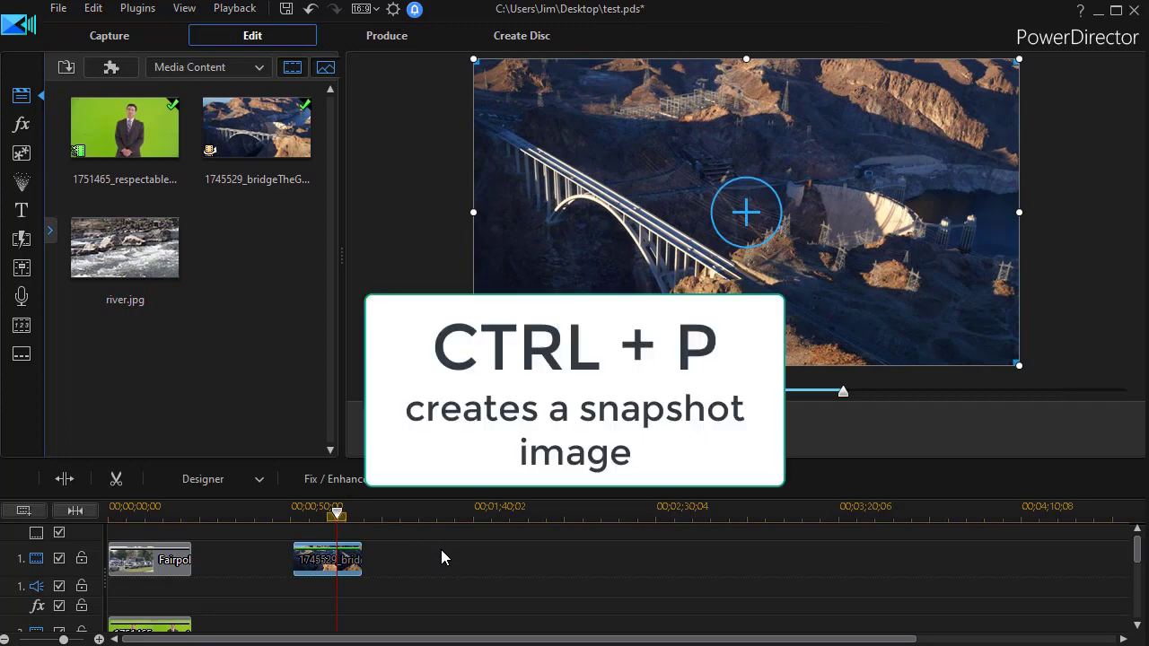
key("ctrl+p")
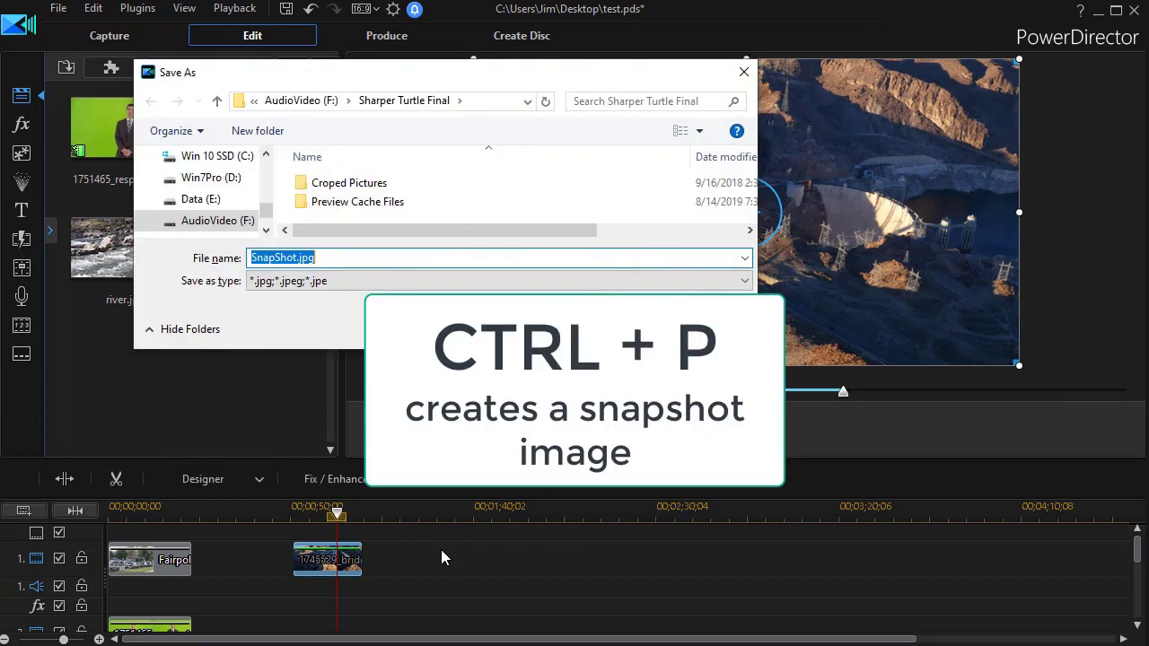
left_click(291, 258)
double_click(290, 259)
type("bridge")
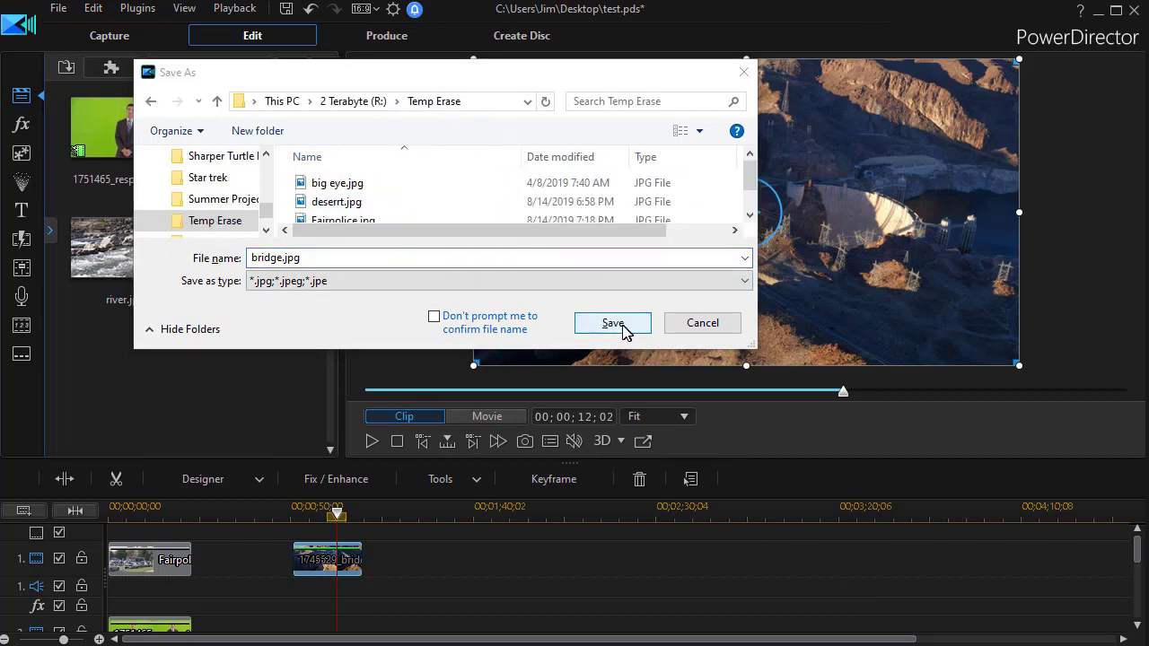
left_click(619, 325)
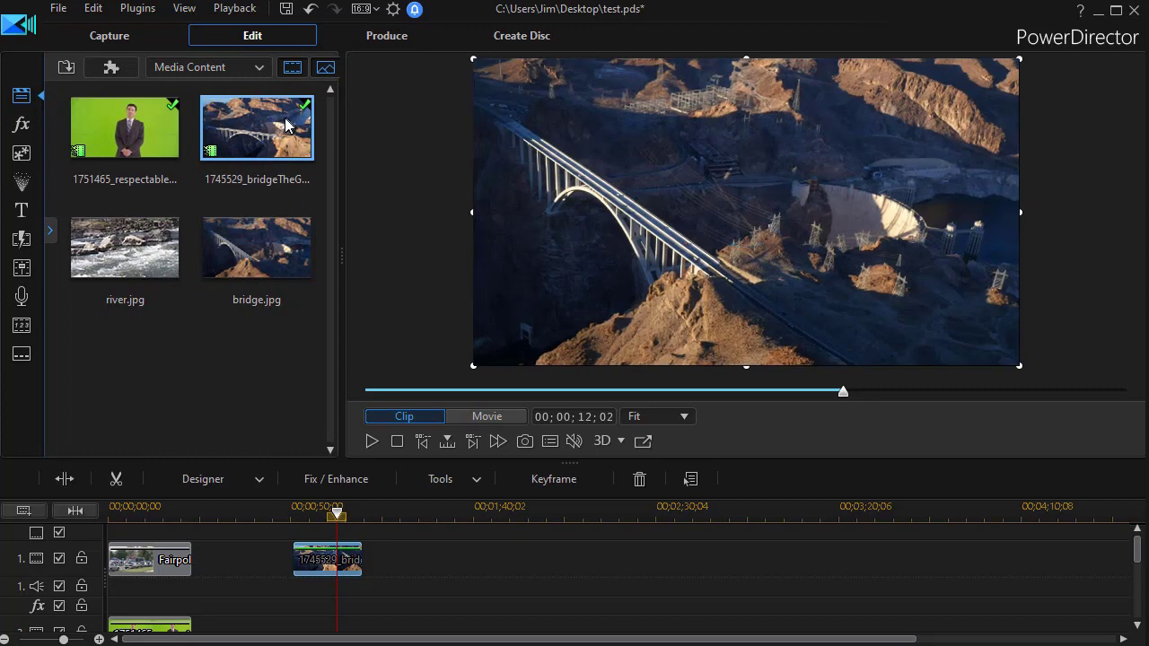
- Remove the bridge video and bridge.jpg from the media library
right_click(254, 131)
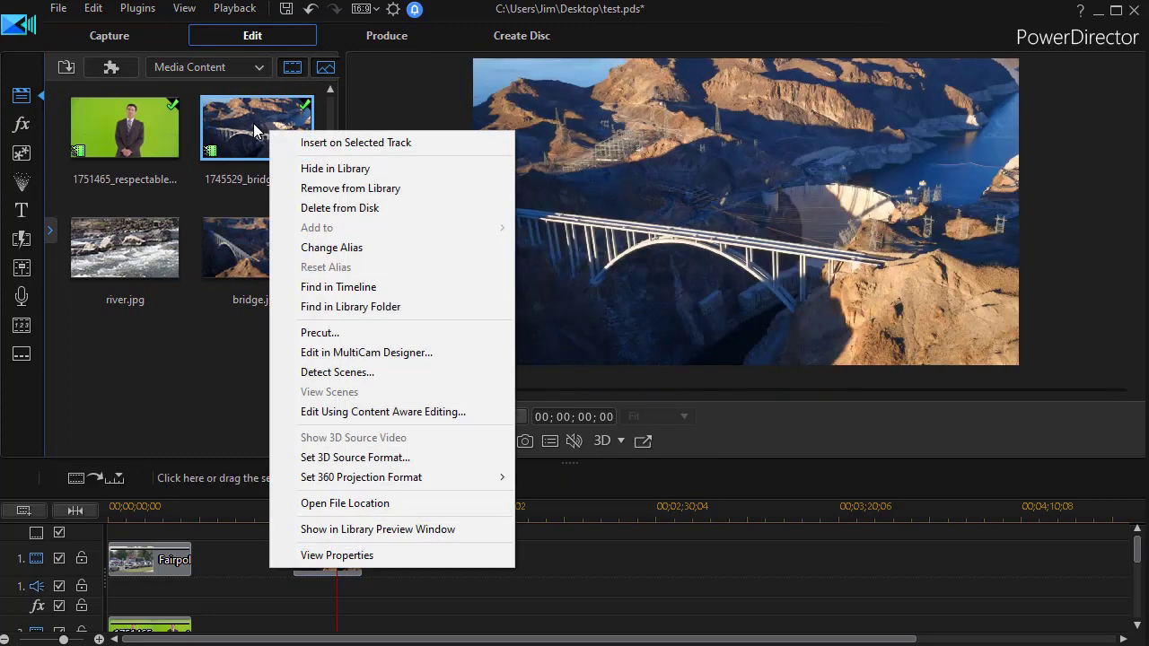
left_click(349, 188)
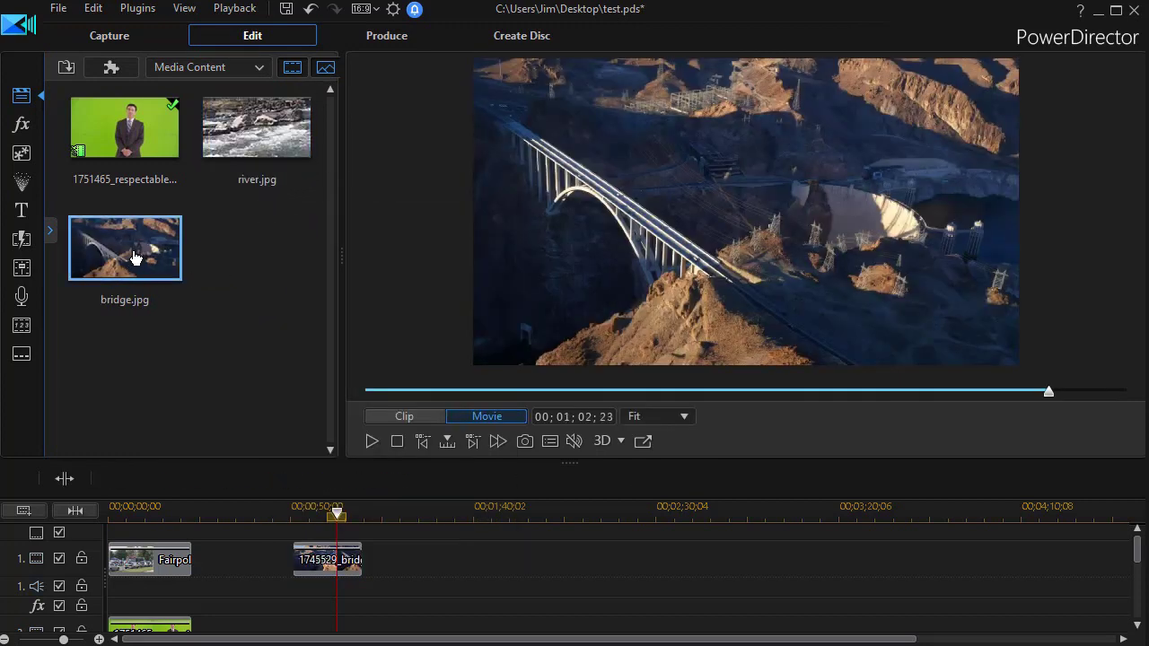
right_click(132, 259)
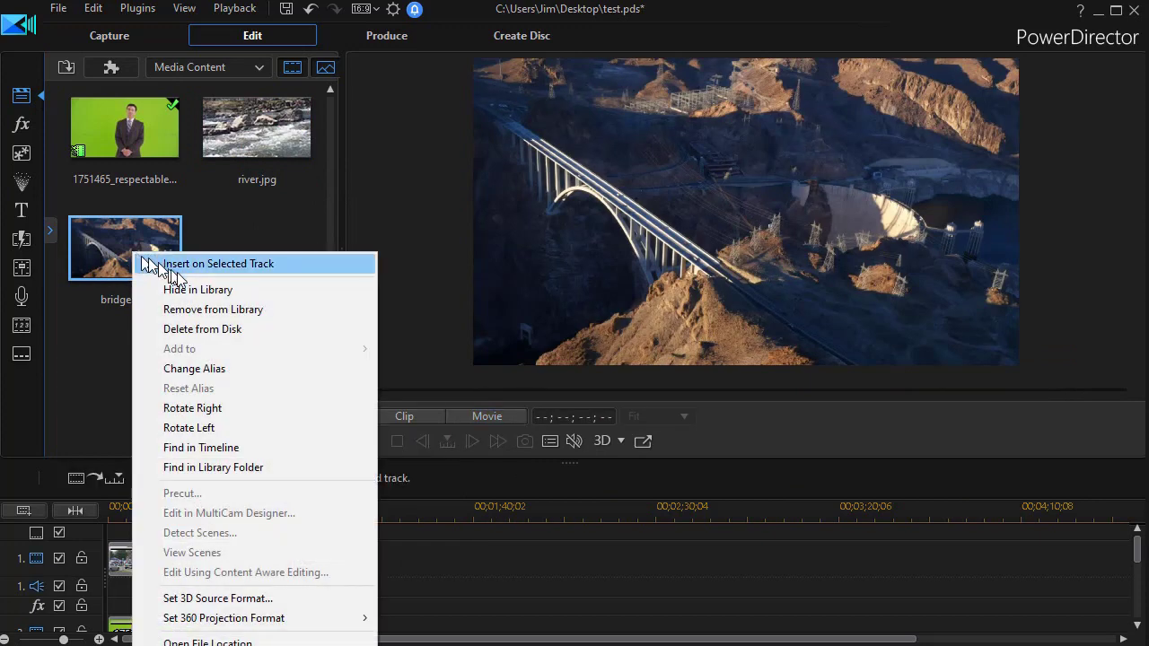
left_click(210, 310)
- Switch the library to Background Images and open Love.jpg's file location in Explorer
left_click(258, 67)
left_click(254, 121)
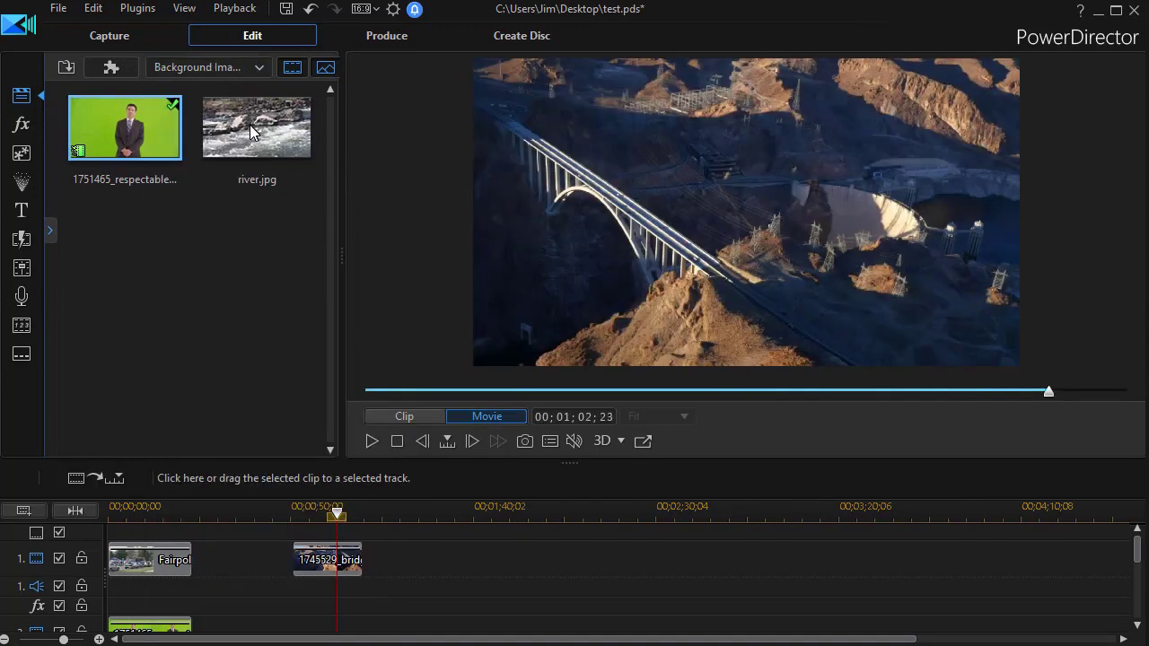
right_click(245, 250)
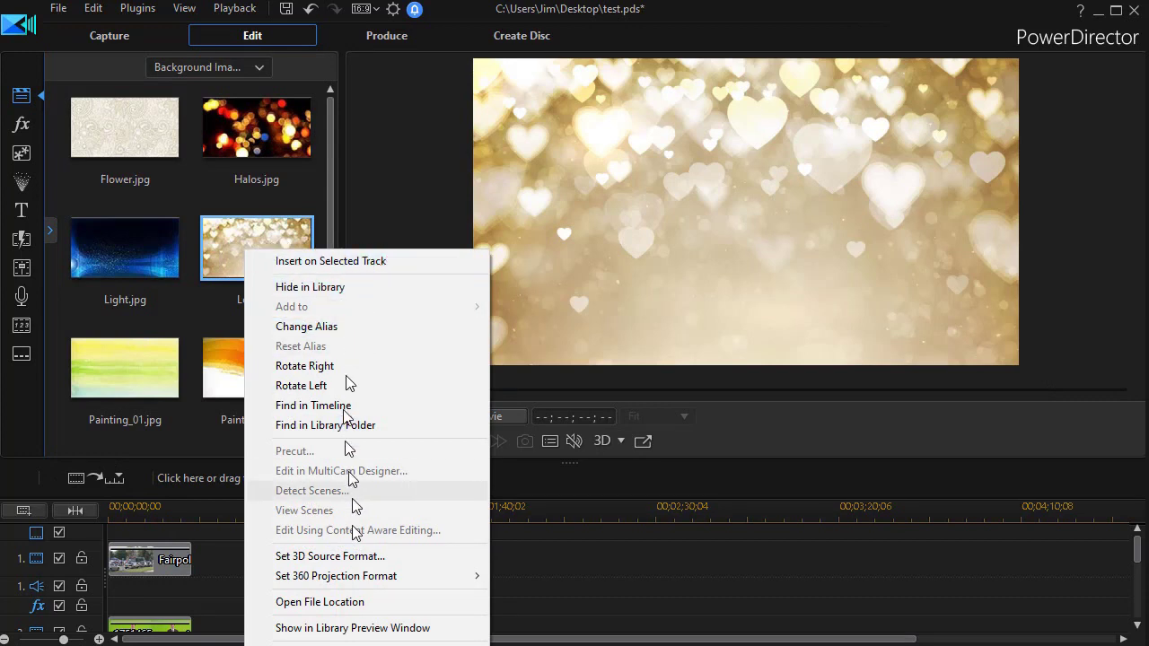
left_click(356, 605)
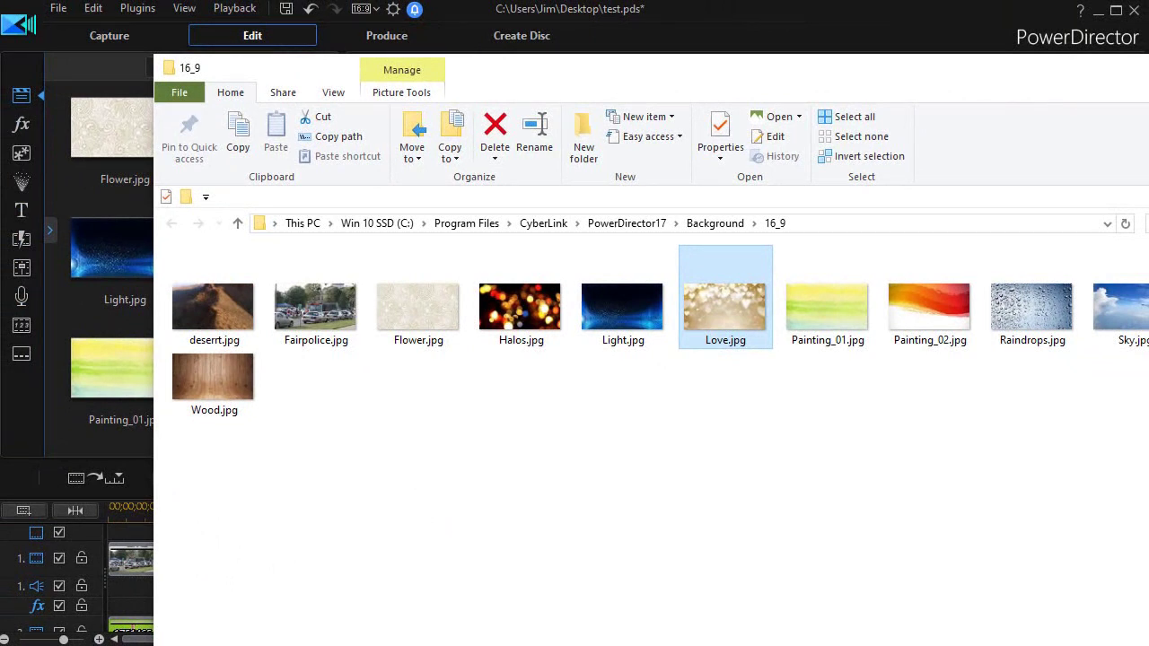
- Copy bridge.jpg from Temp Erase into the Background 16_9 folder, granting administrator permission
key("alt+Tab")
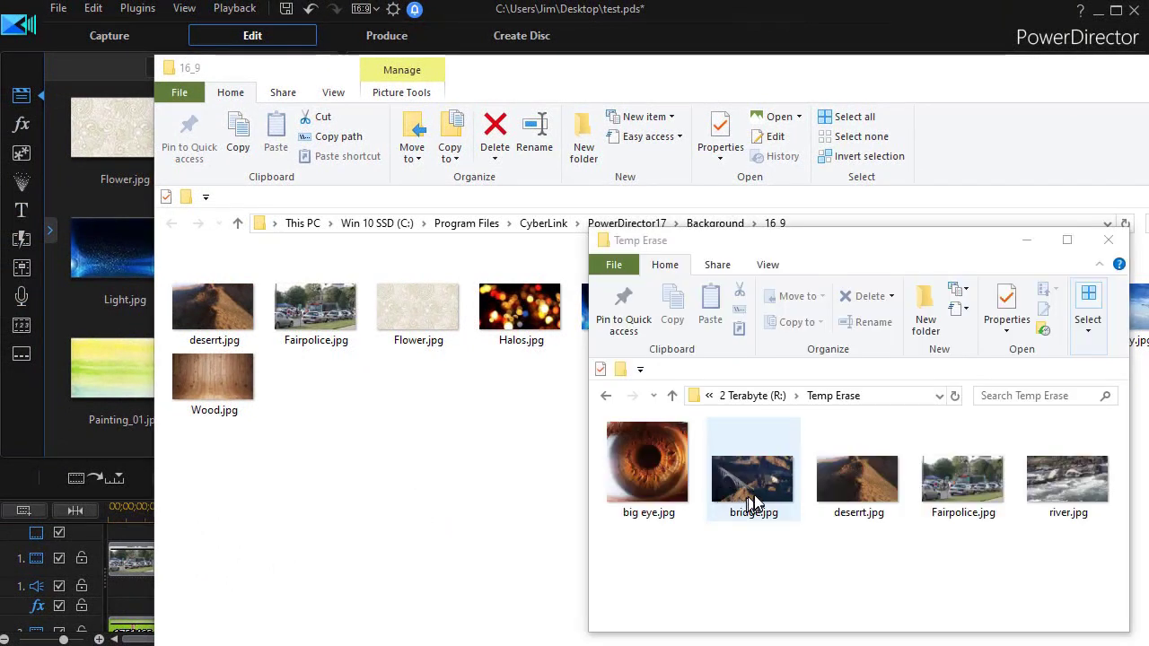
mouse_move(753, 489)
left_mouse_down()
mouse_move(403, 477)
mouse_move(364, 461)
mouse_move(380, 467)
left_mouse_up()
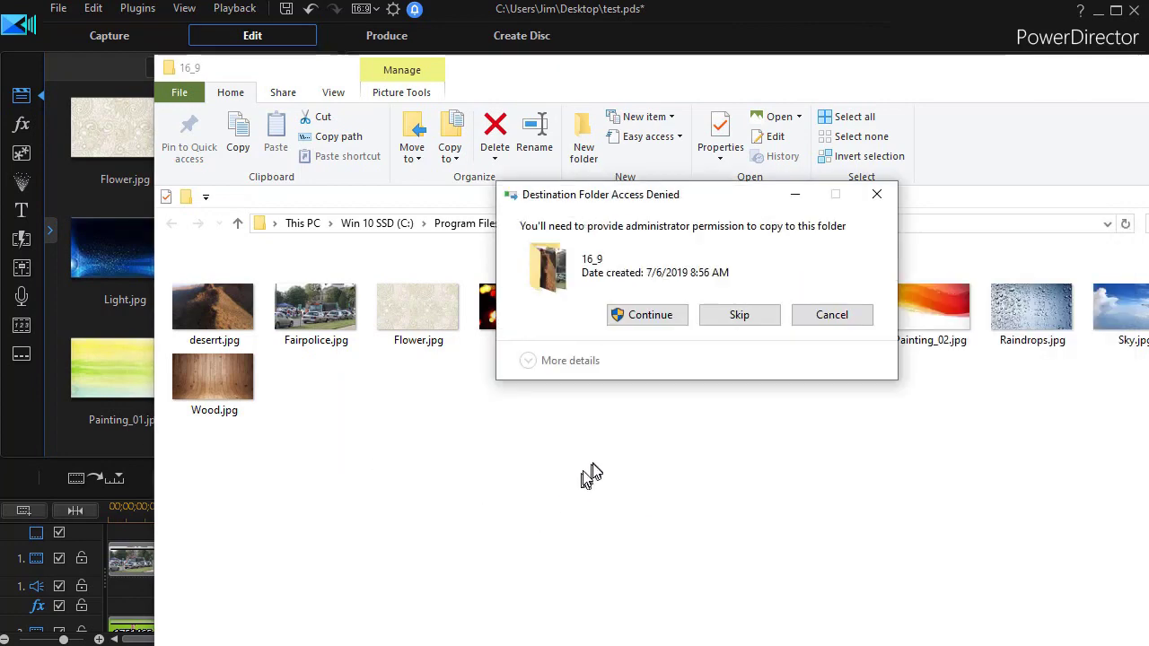
left_click(646, 316)
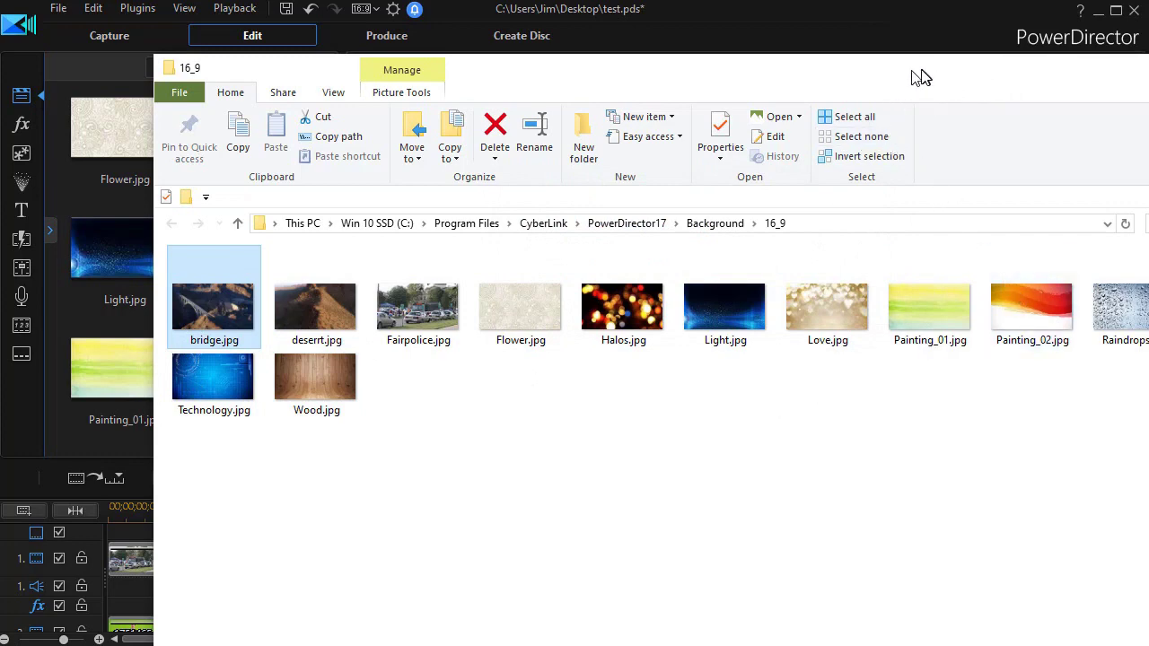
left_click_drag(921, 78, 843, 73)
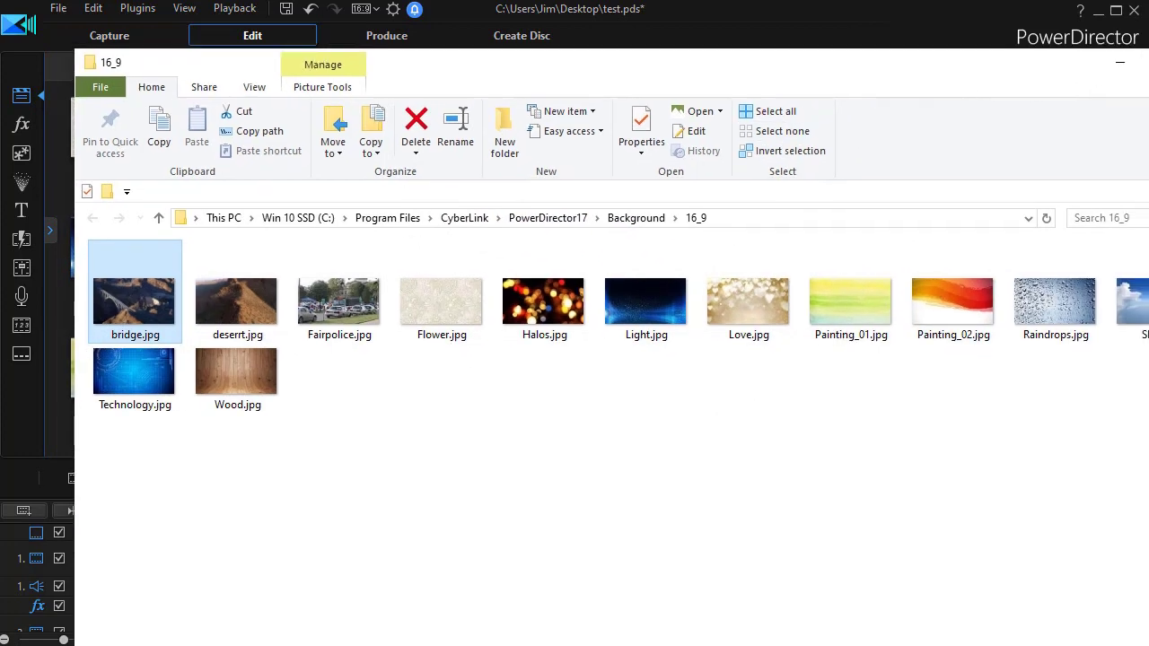
- Close the 16_9 and Temp Erase Explorer windows and scroll down the Background Images library
key("ctrl+w")
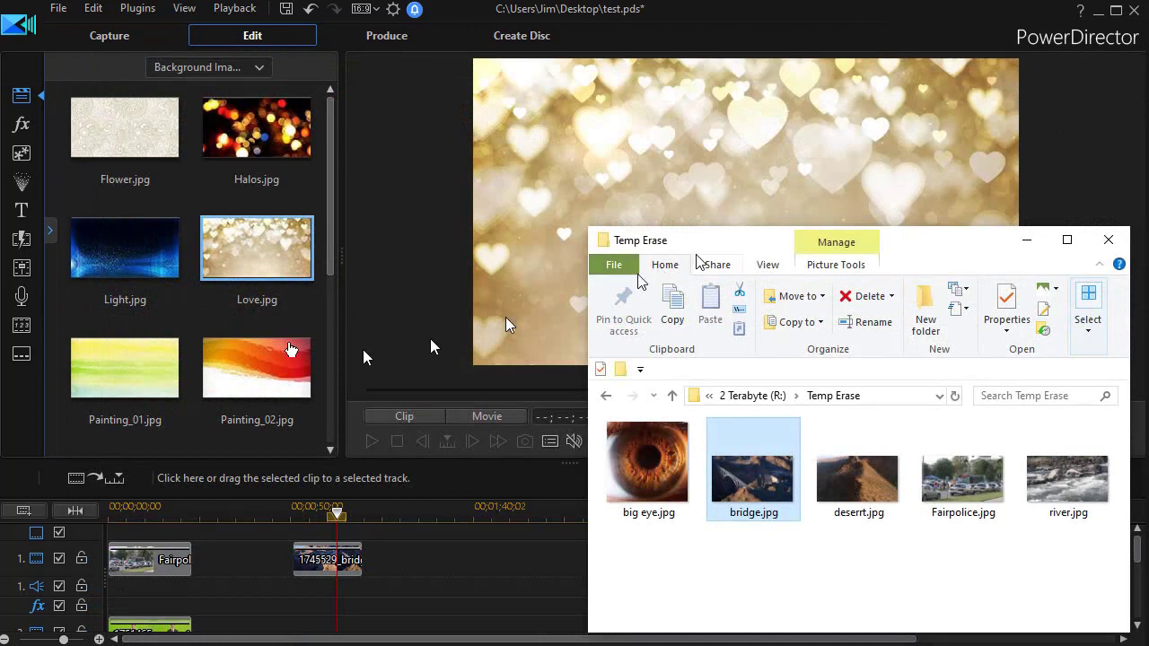
left_click(1109, 239)
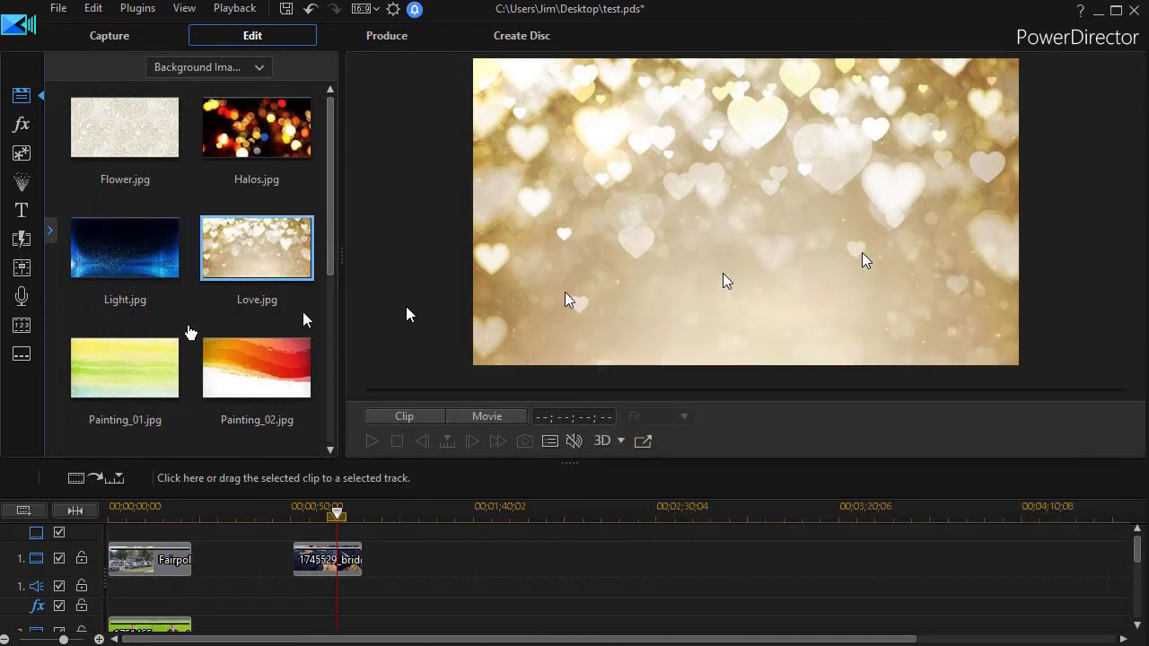
left_click_drag(330, 255, 333, 440)
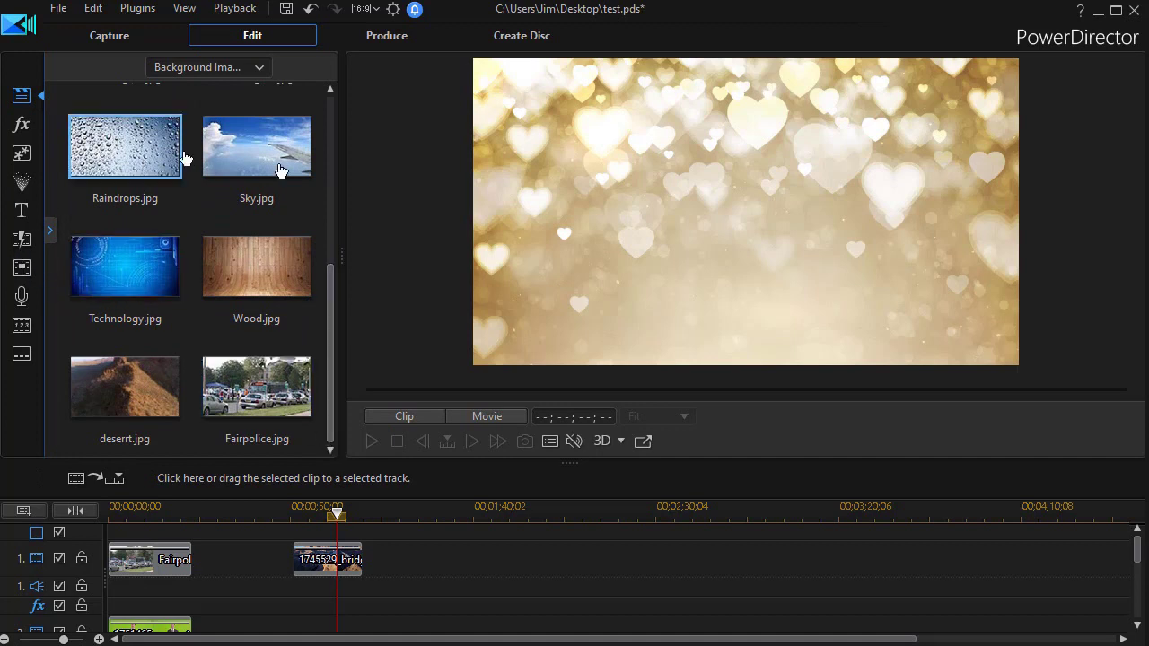